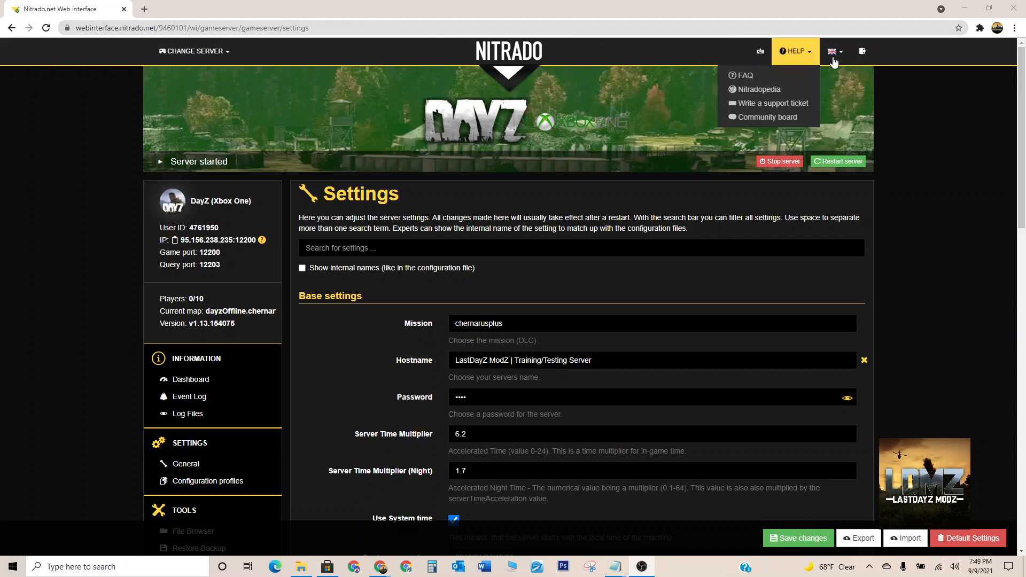
Open the DSSC - Dayz standalone server customizer bookmark from the DayZ Modding Helps folder in a new browser tab.
click(144, 9)
click(1015, 27)
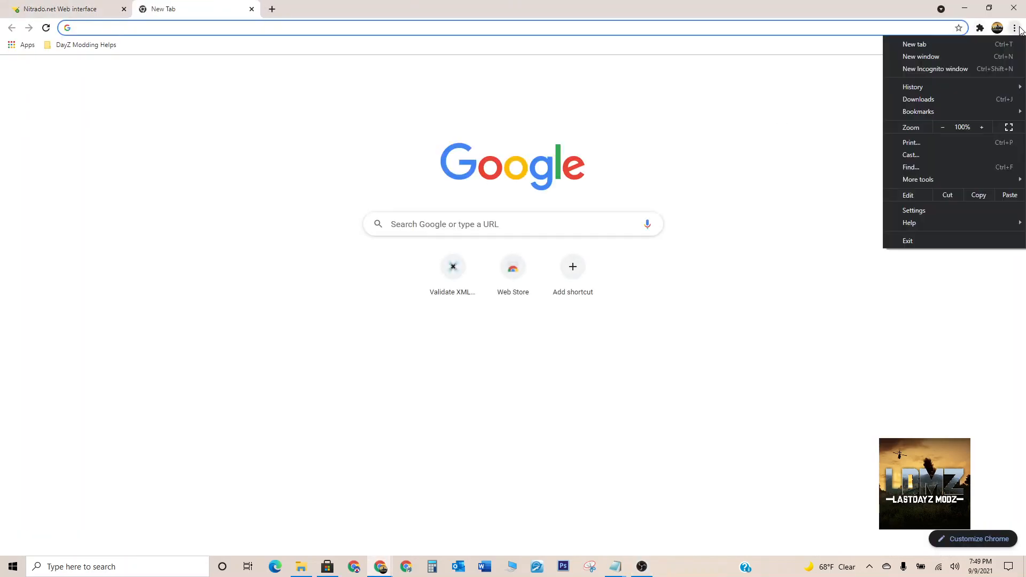
mouse_move(936, 115)
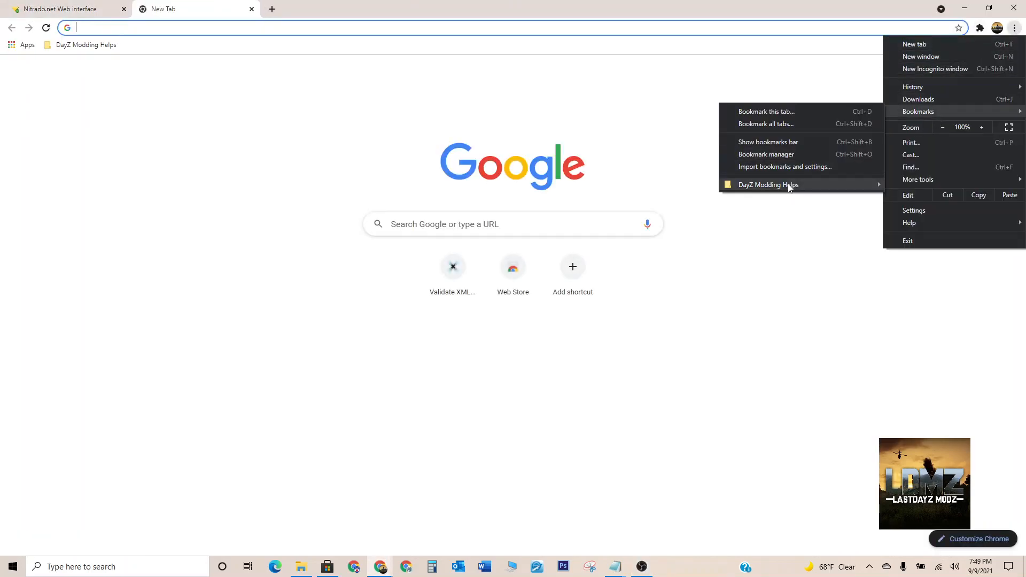
mouse_move(776, 191)
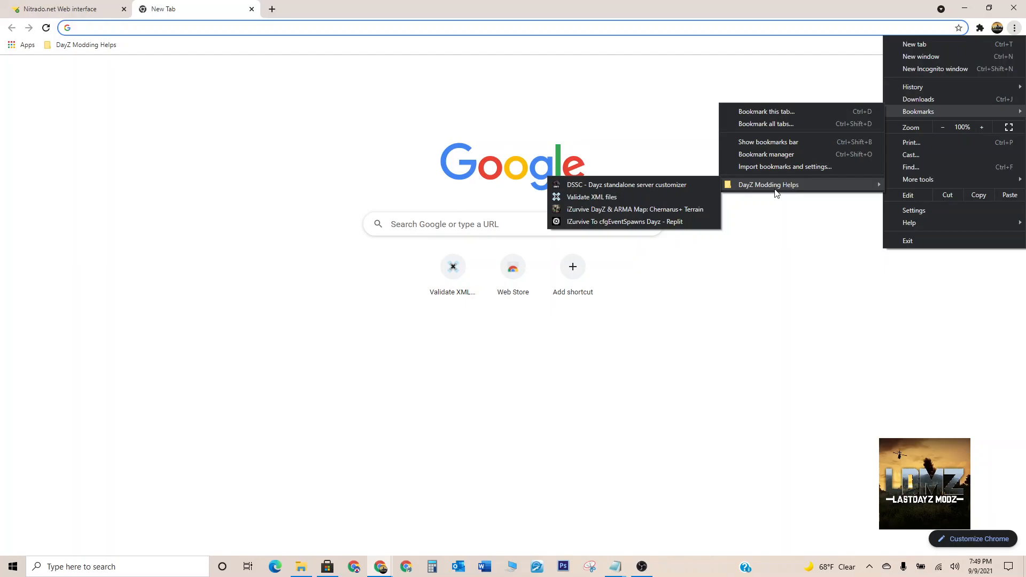
click(613, 191)
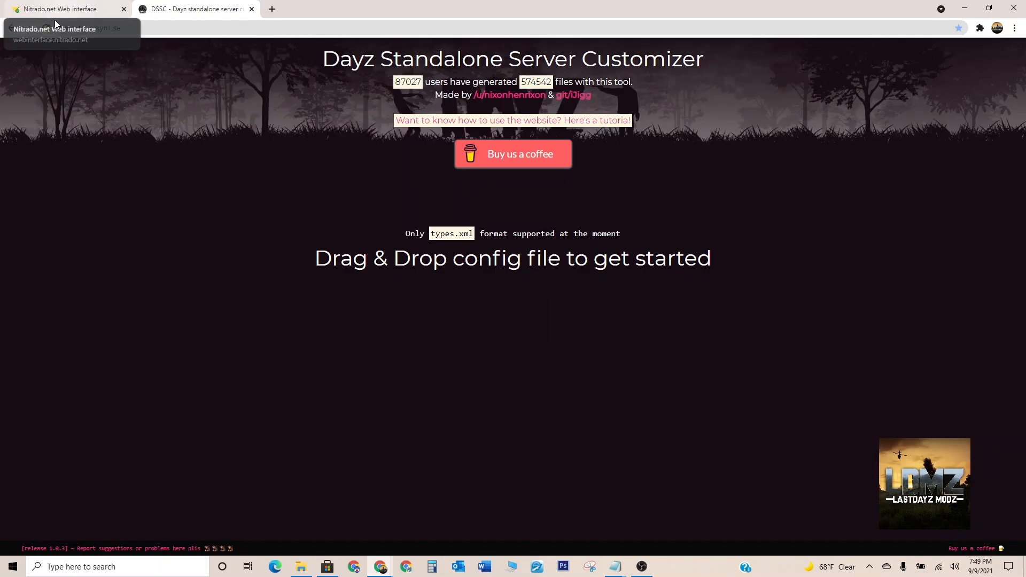
Return to the Nitrado web interface and open the server's File Browser.
click(60, 10)
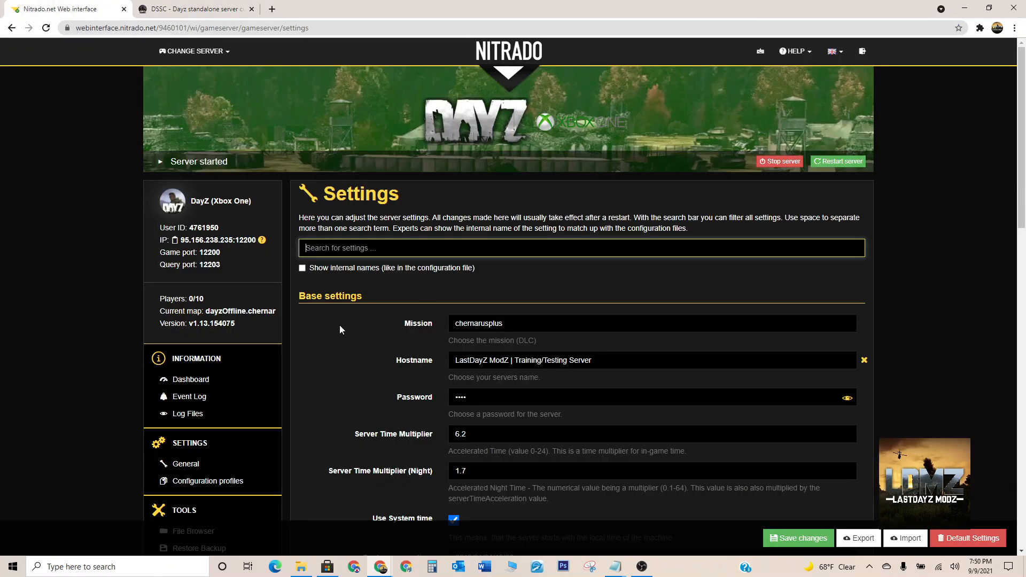
scroll(340, 330, down, 3)
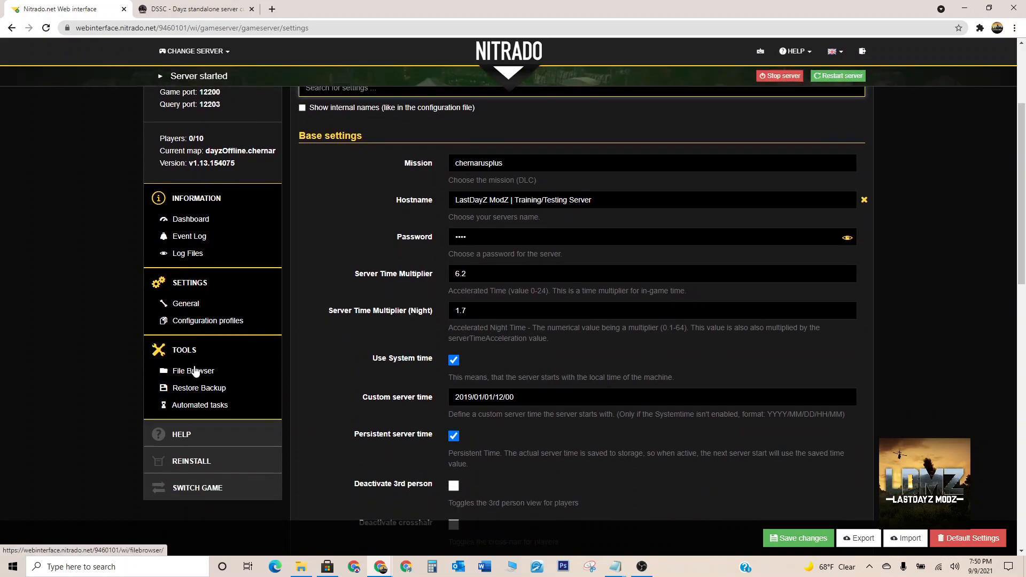
scroll(195, 371, up, 4)
scroll(291, 298, down, 5)
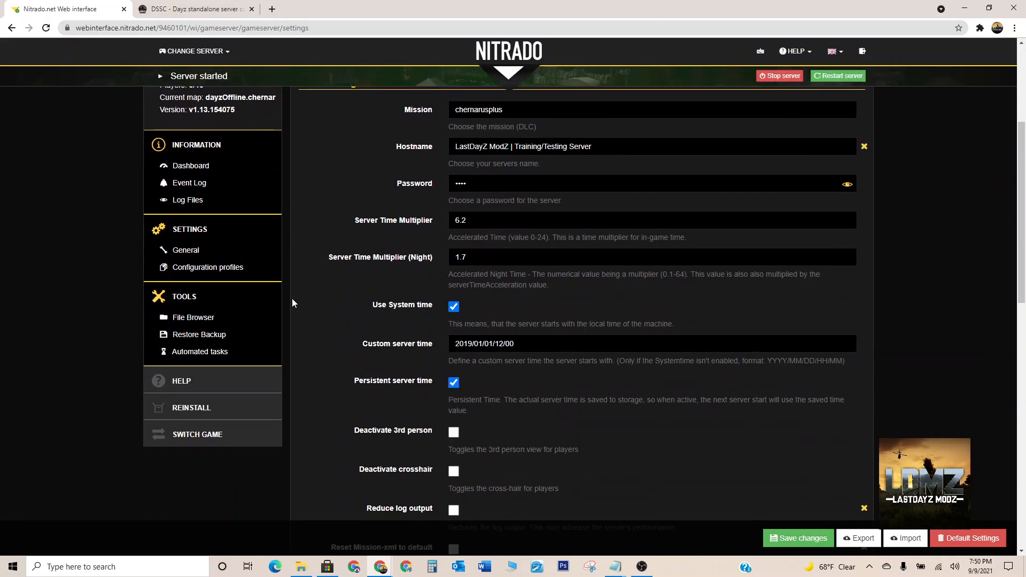
click(196, 318)
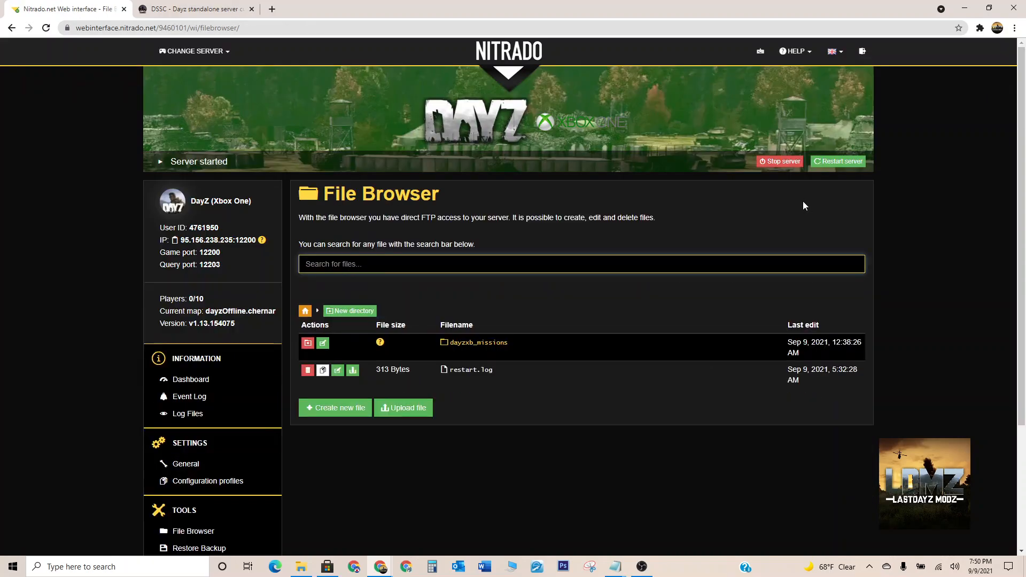
Open the db folder inside dayzxb_missions/dayzOffline.chernarusplus.
click(477, 344)
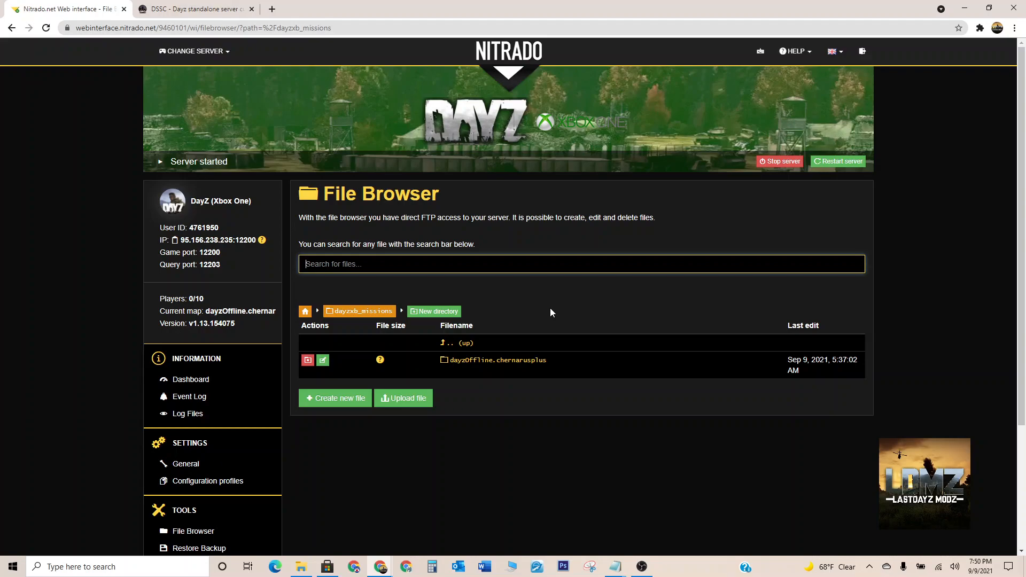
click(522, 361)
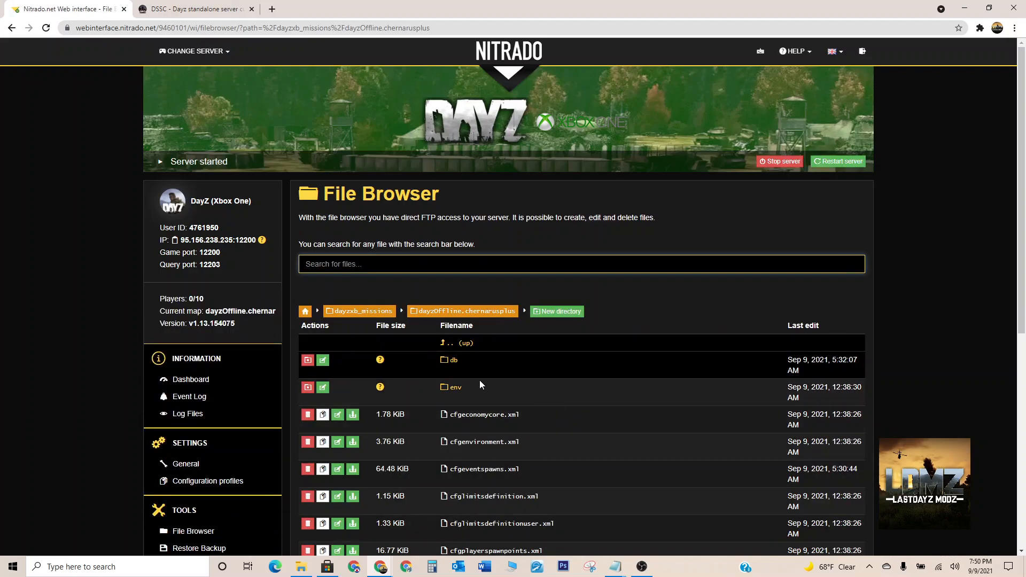
scroll(917, 380, down, 1)
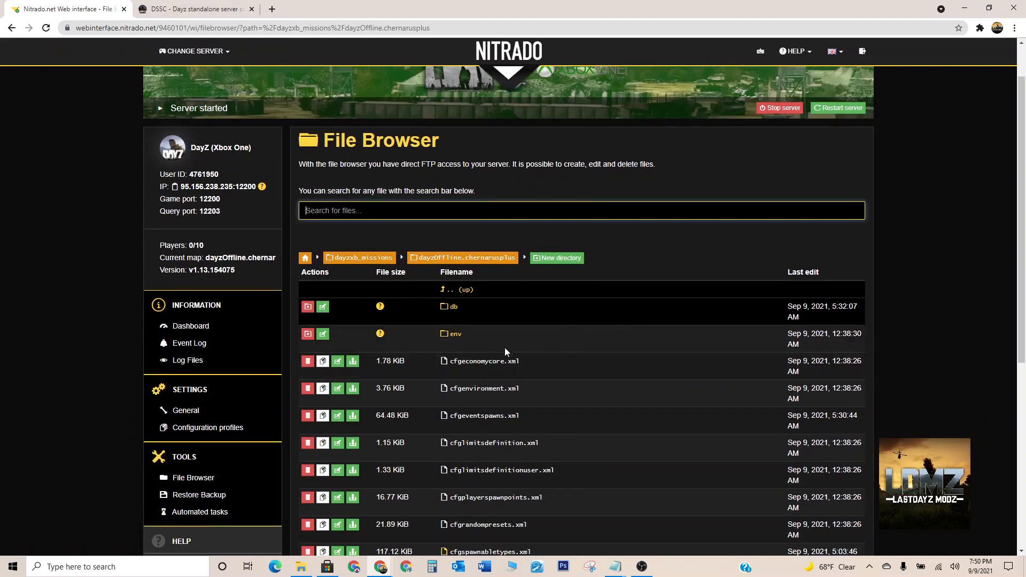
click(450, 308)
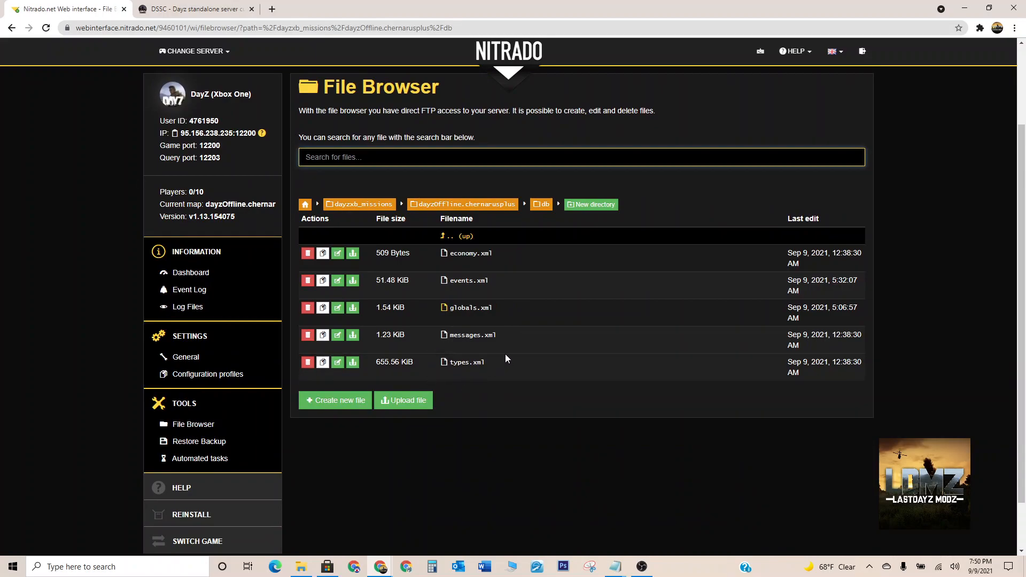
Download types.xml and save it in the Desktop folder Server Backup > OG.
click(353, 364)
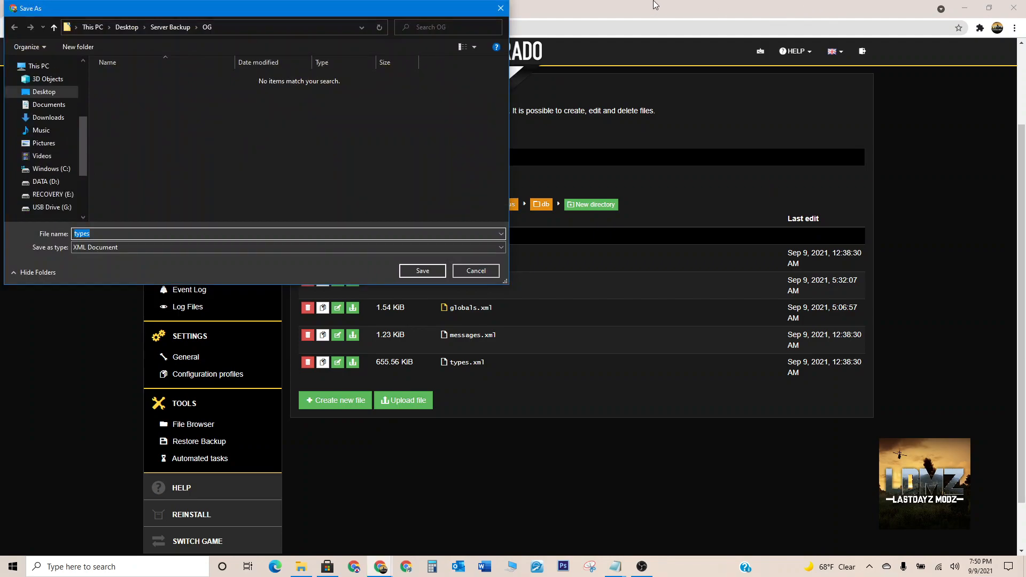
click(126, 27)
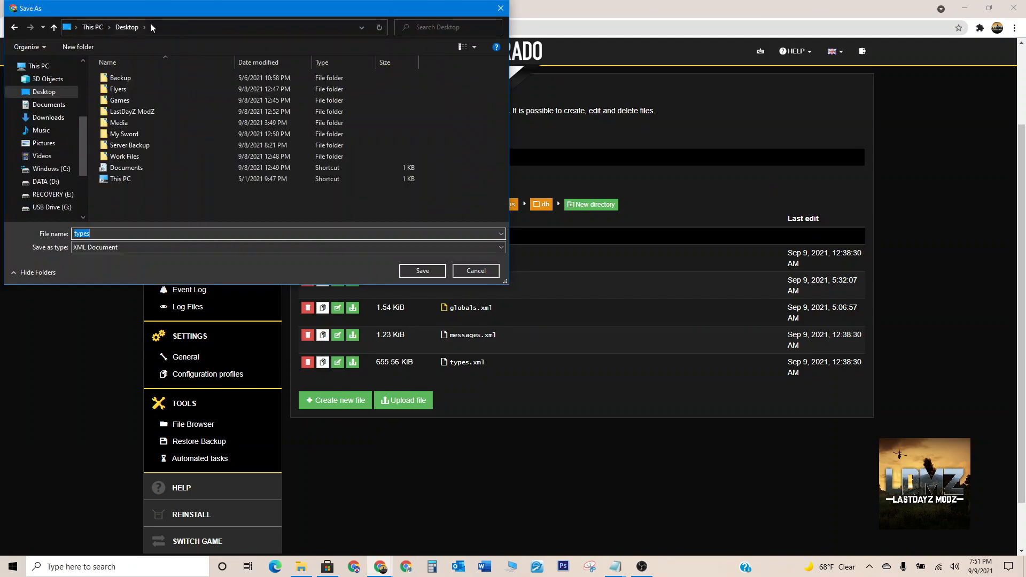
click(138, 149)
double_click(138, 152)
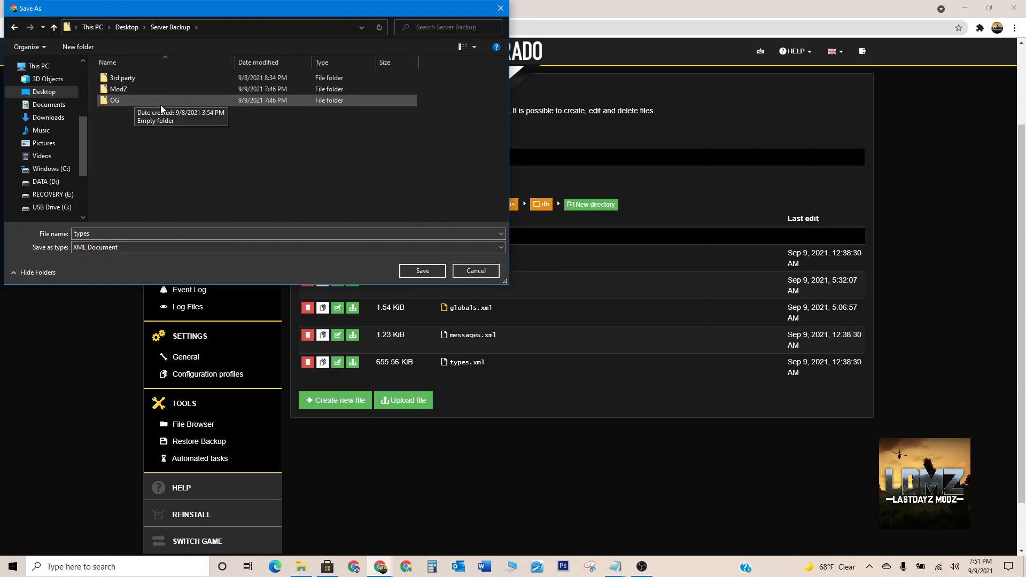
double_click(112, 102)
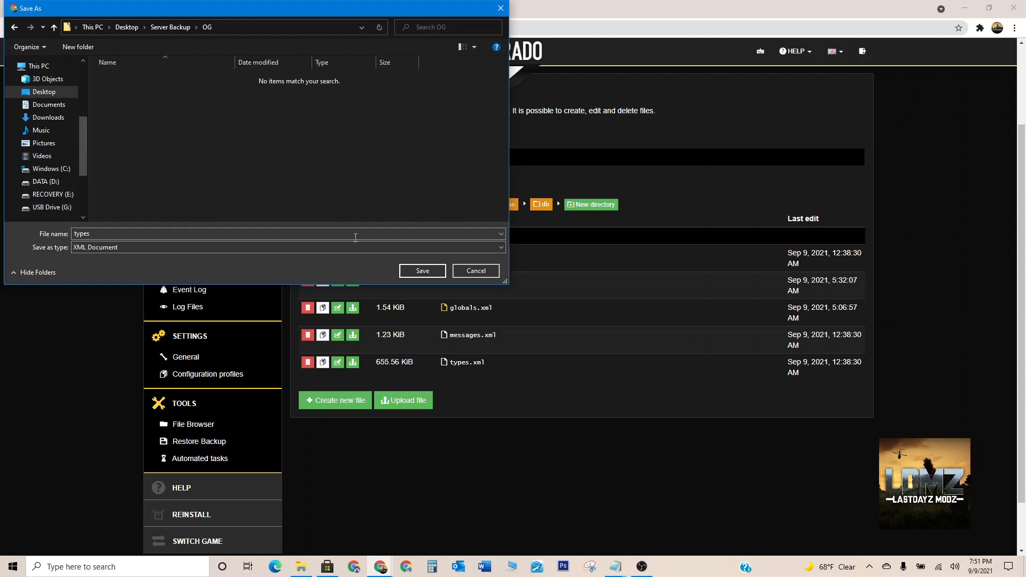
click(423, 272)
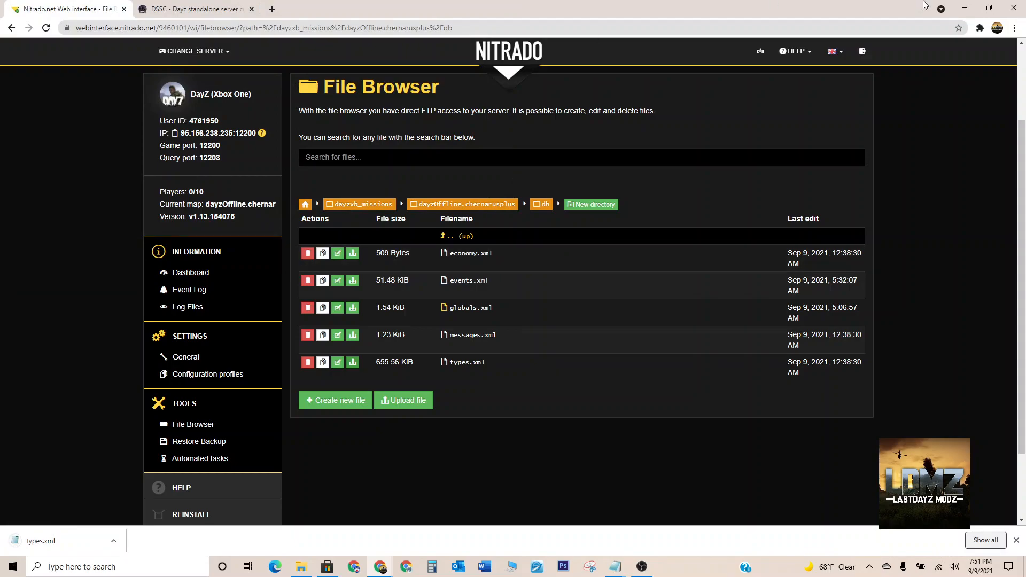
Minimize the browser, open the OG folder in Server Backup and copy the types file.
click(964, 9)
double_click(515, 130)
double_click(228, 147)
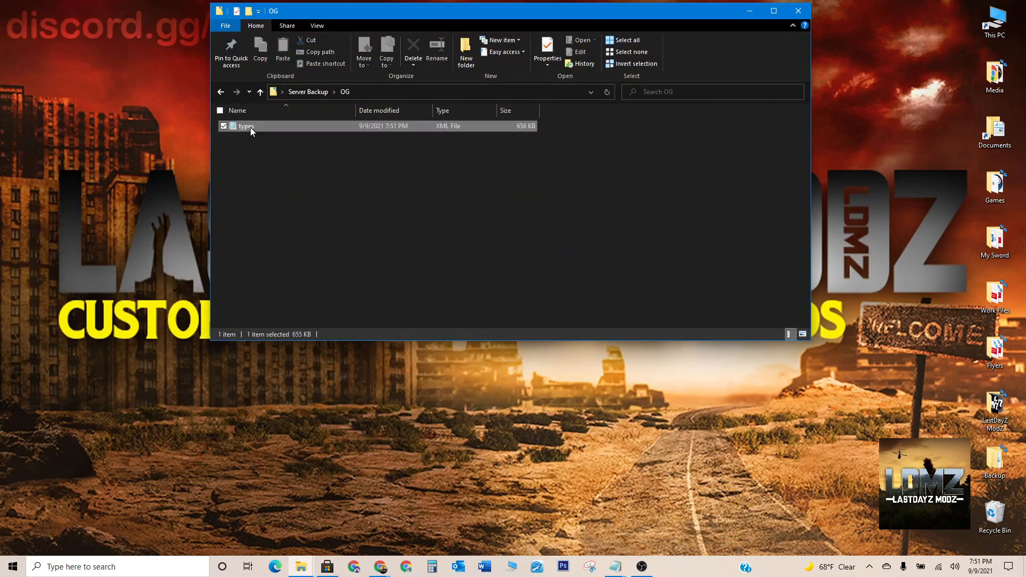
right_click(250, 127)
click(151, 319)
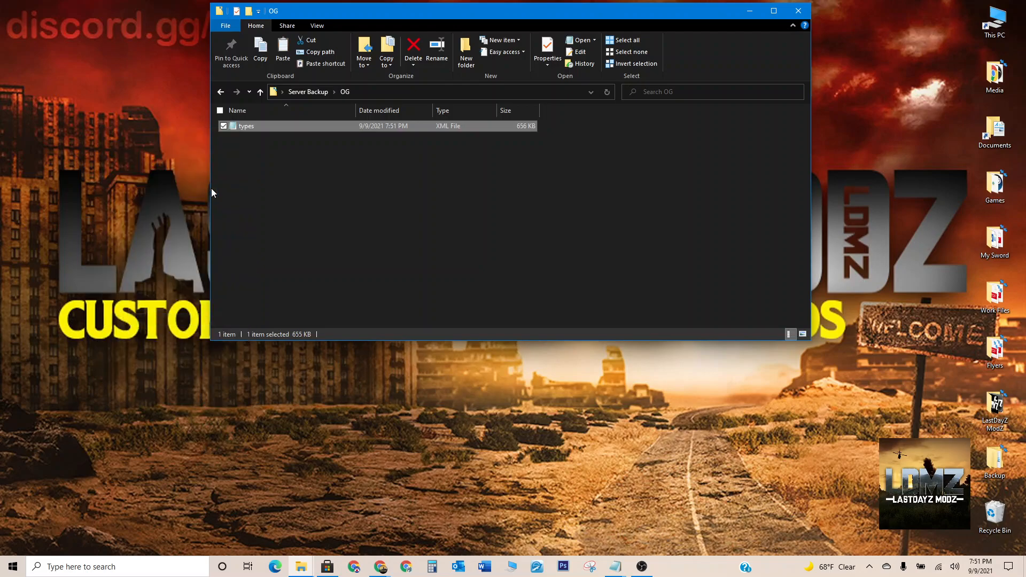
Paste the copied types file into the ModZ folder of Server Backup.
click(221, 92)
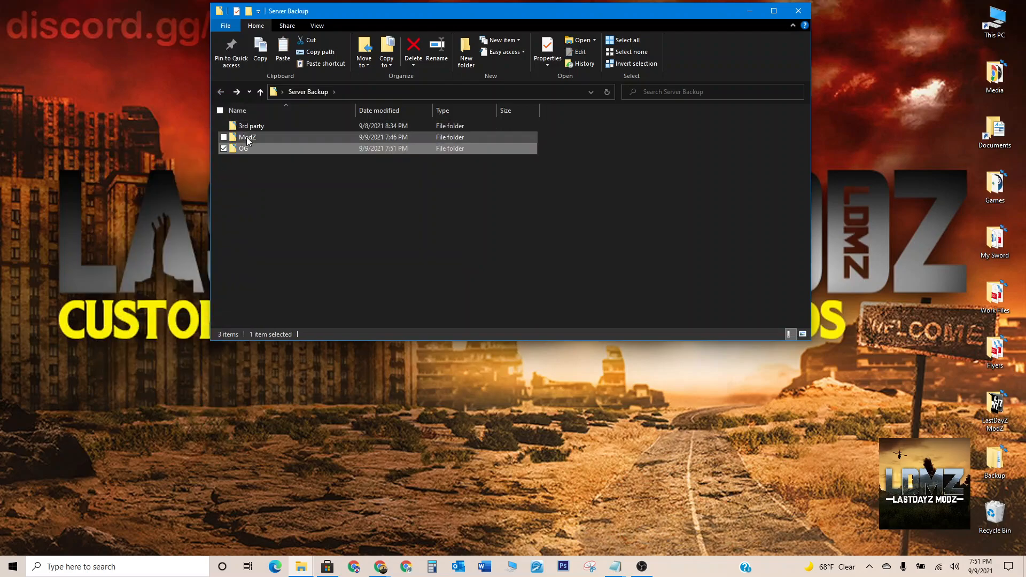
double_click(246, 137)
right_click(267, 157)
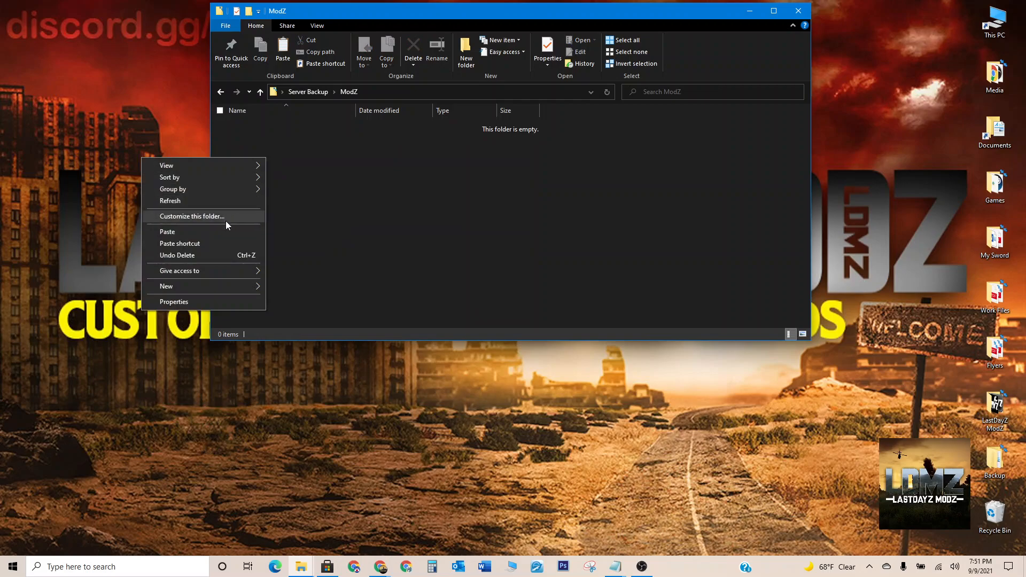
mouse_move(256, 289)
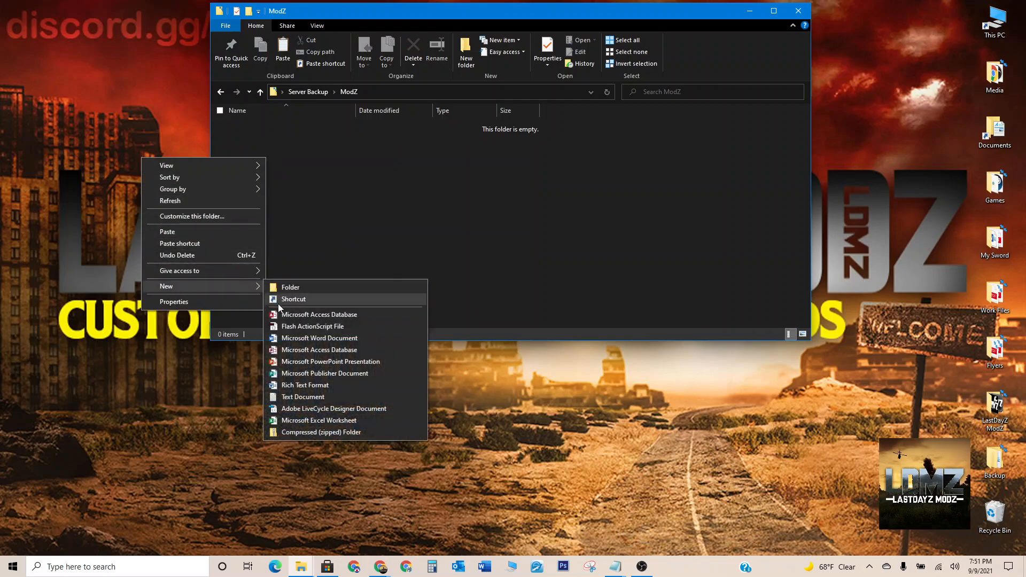
click(177, 230)
click(434, 196)
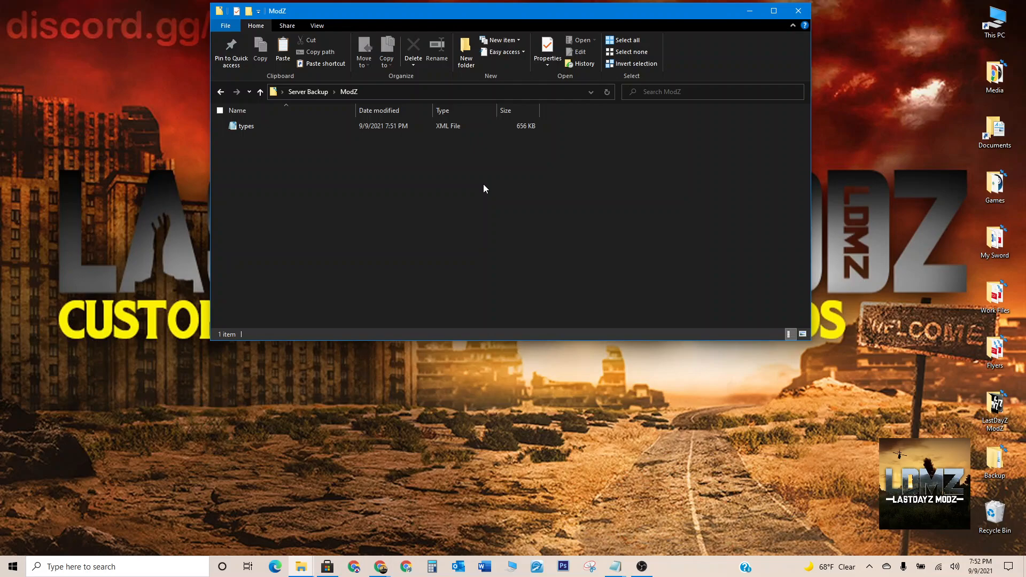
Open the ModZ copy of the types file in a maximized Notepad window and dismiss the McAfee notification.
double_click(252, 128)
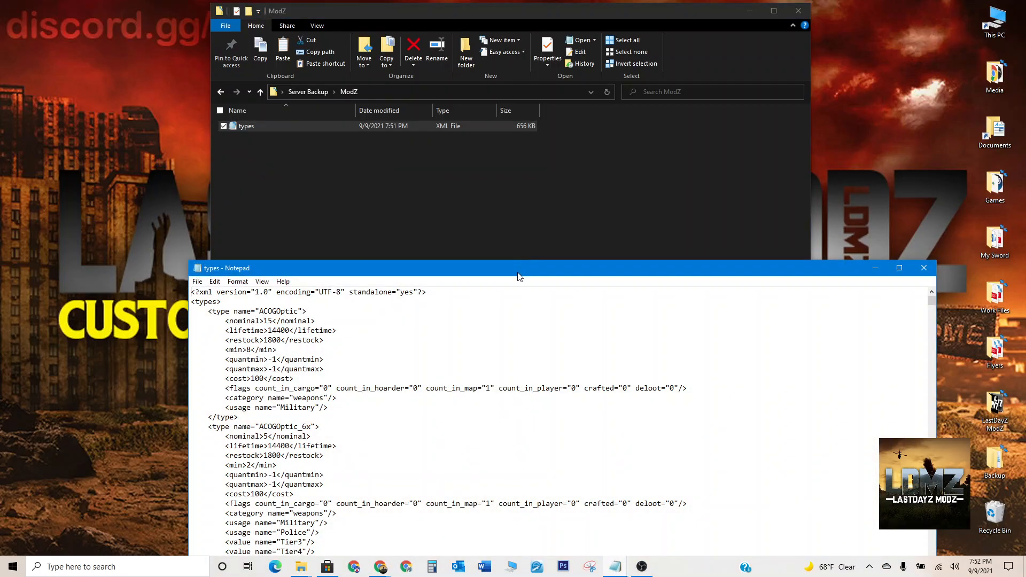
drag(518, 277, 515, 2)
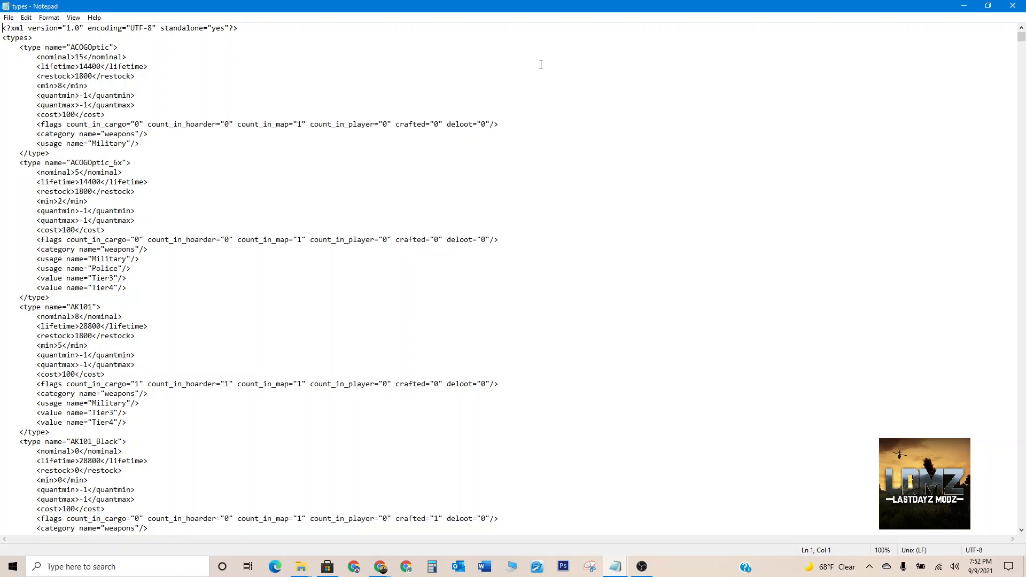
key(ctrl+f)
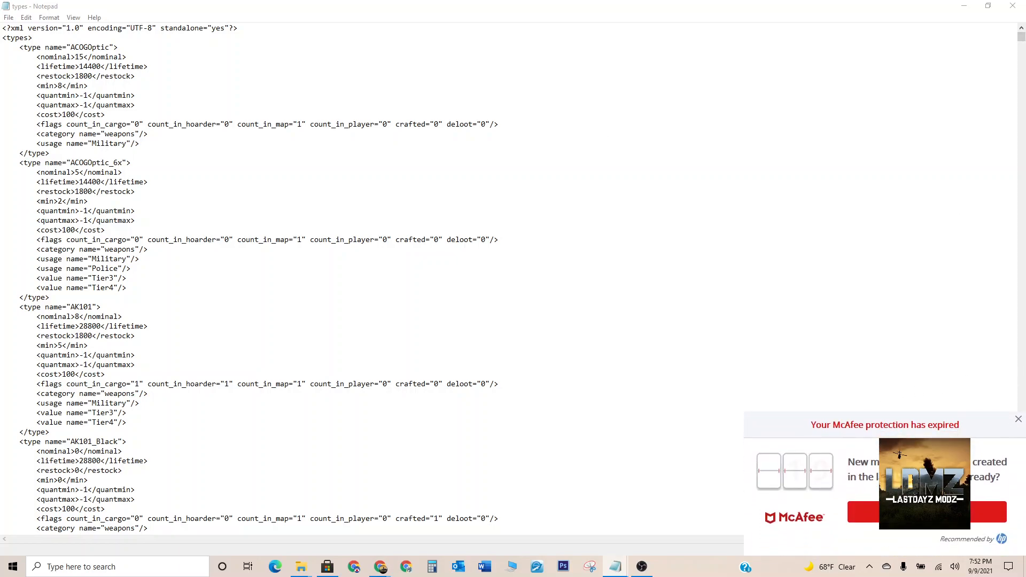
click(1018, 420)
scroll(612, 167, down, 17)
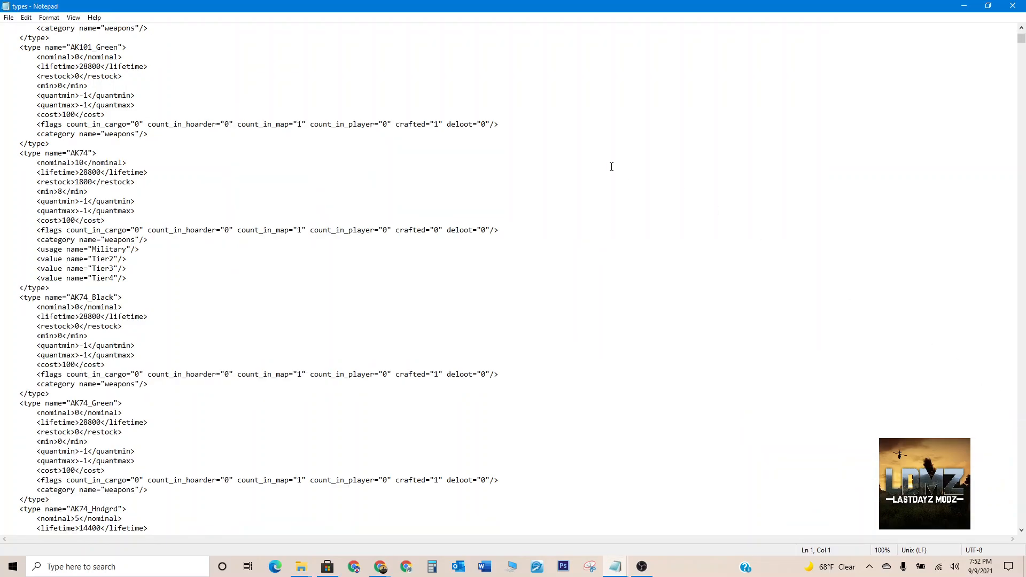
double_click(923, 7)
double_click(914, 9)
Search the types file for "m4" to locate the M4A1 entry, and close the search.
click(571, 125)
key(ctrl+f)
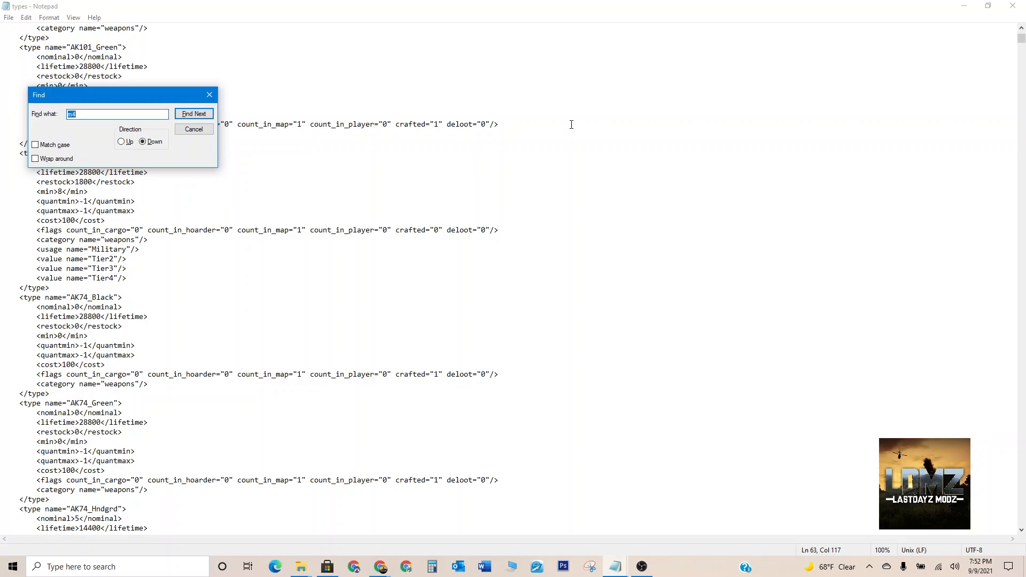
key(Return)
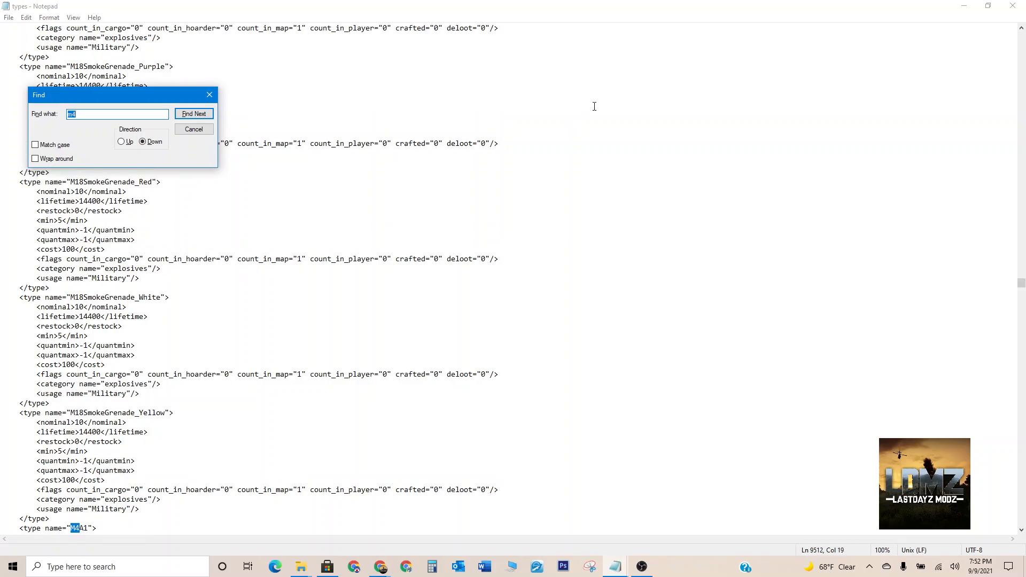
click(210, 95)
scroll(346, 196, down, 3)
scroll(346, 196, down, 8)
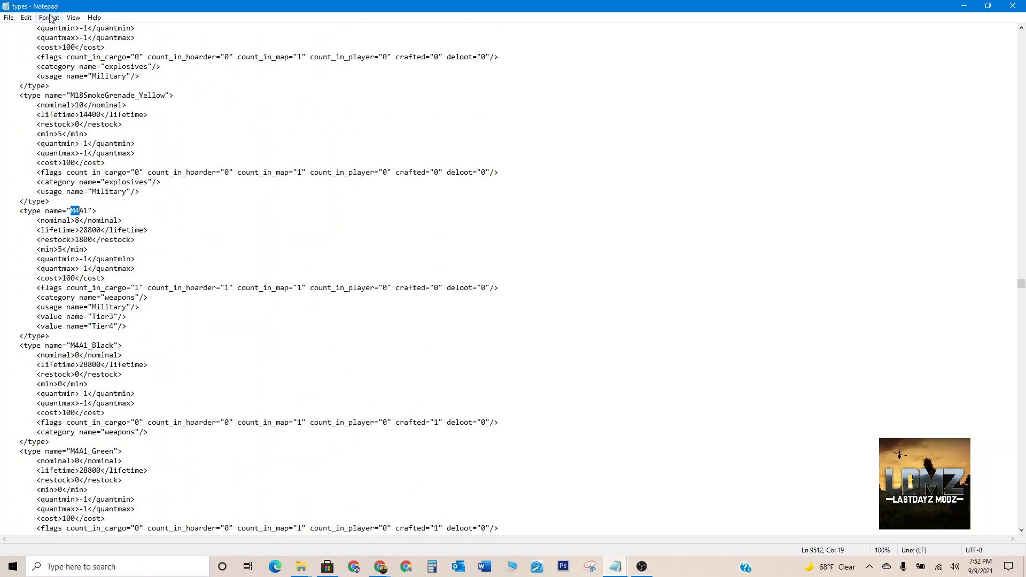
Enlarge the Notepad text to 150% zoom.
click(73, 17)
mouse_move(106, 30)
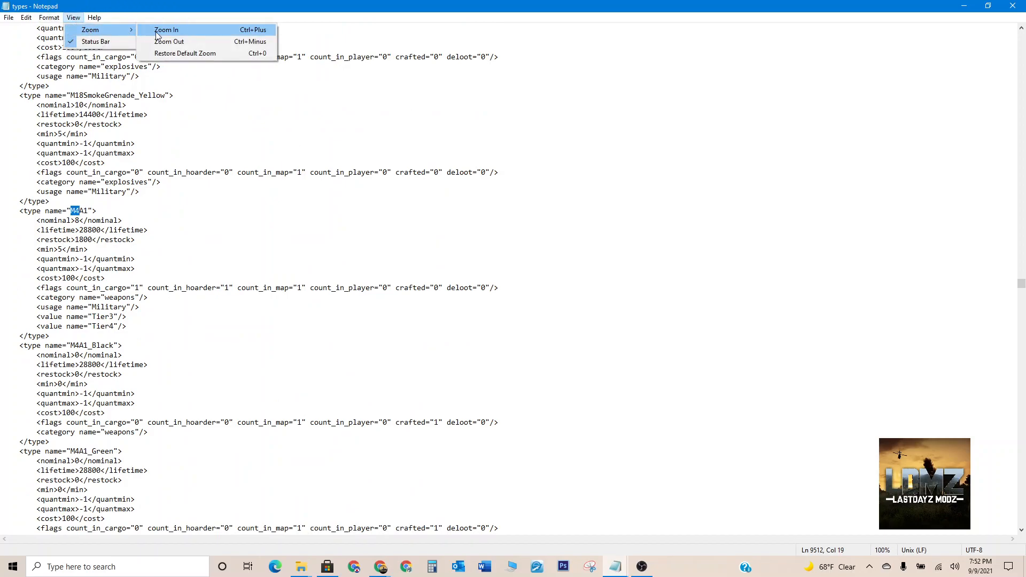
click(156, 34)
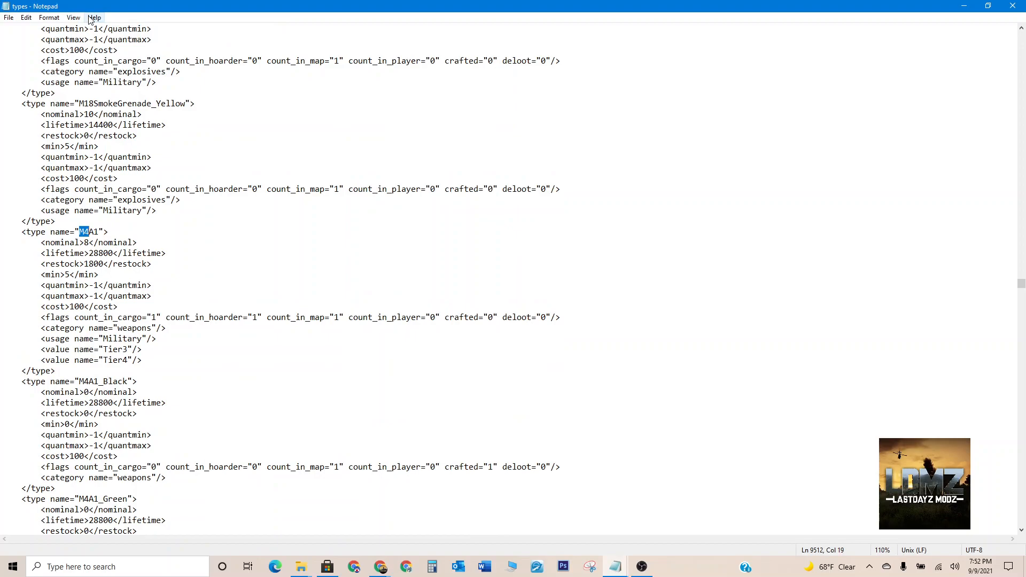
key(ctrl+plus)
key(ctrl+plus)
key(ctrl+plus)
key(ctrl+plus)
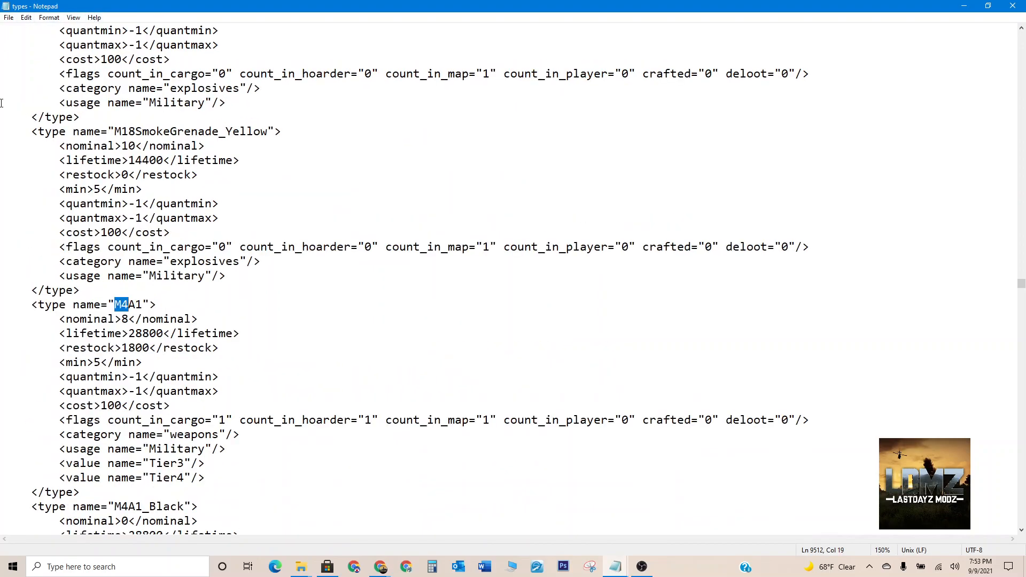
Set the nominal value of the M4A1 entry to 16.
scroll(64, 16, down, 3)
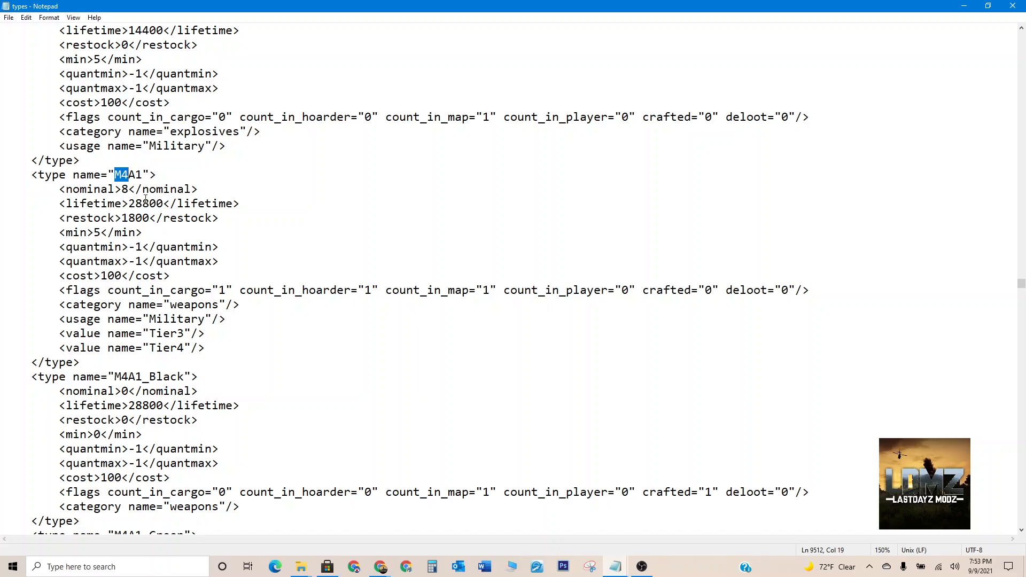
key(Down)
drag(124, 194, 129, 193)
text(16)
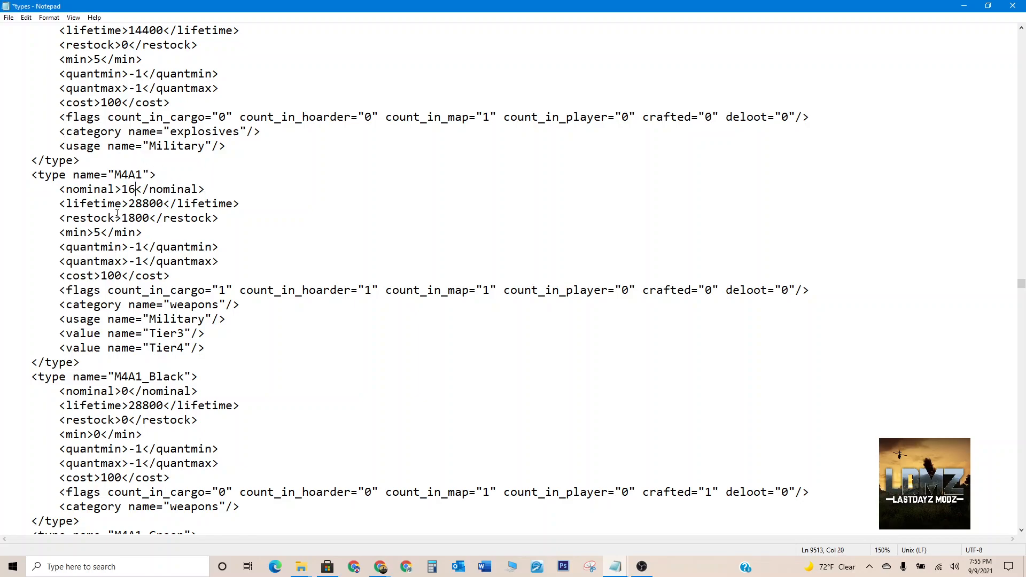
Set the min value of the M4A1 entry to 10 and save the types file.
click(94, 234)
double_click(97, 233)
text(0)
click(9, 18)
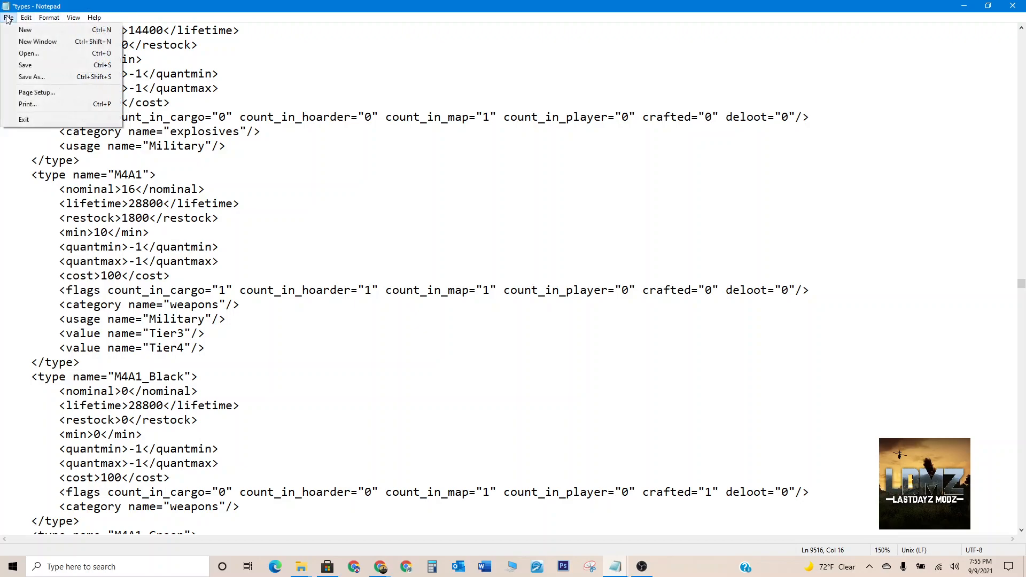
click(35, 65)
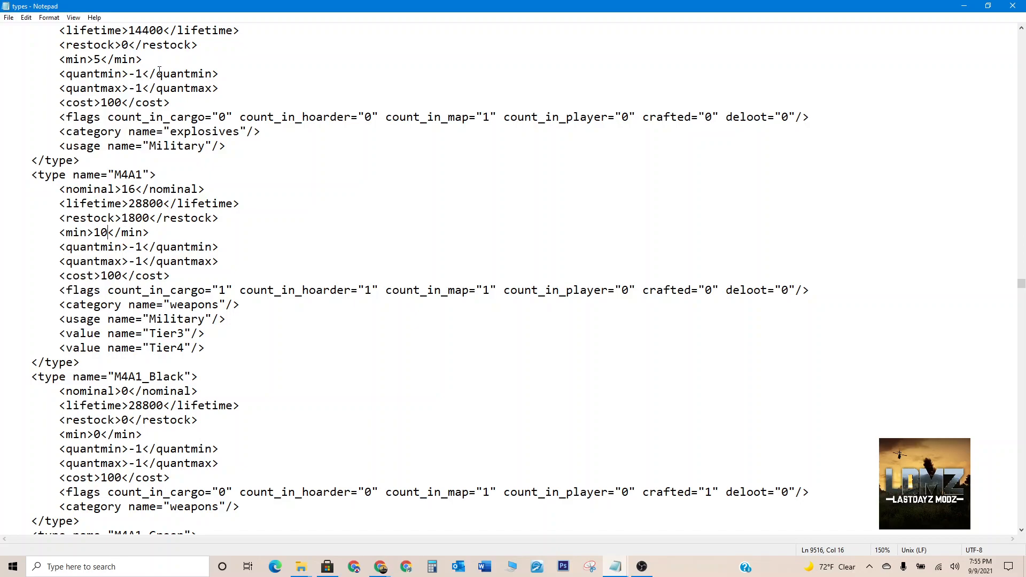
Examine the ACOGOptic, ACOGOptic_6x and AK101 entries at the beginning of the types file.
scroll(285, 239, up, 8)
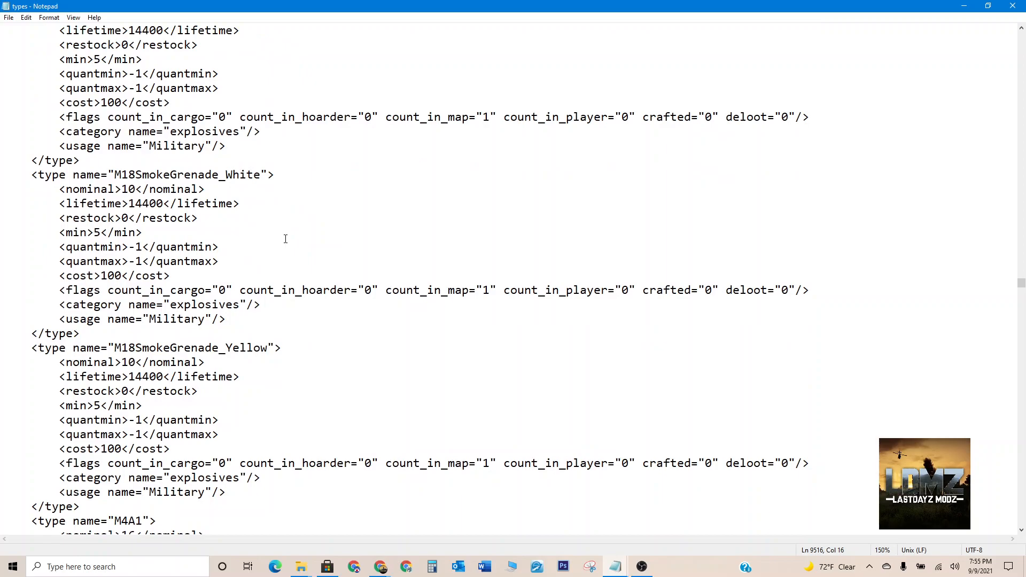
drag(1021, 283, 1009, 24)
scroll(566, 120, down, 4)
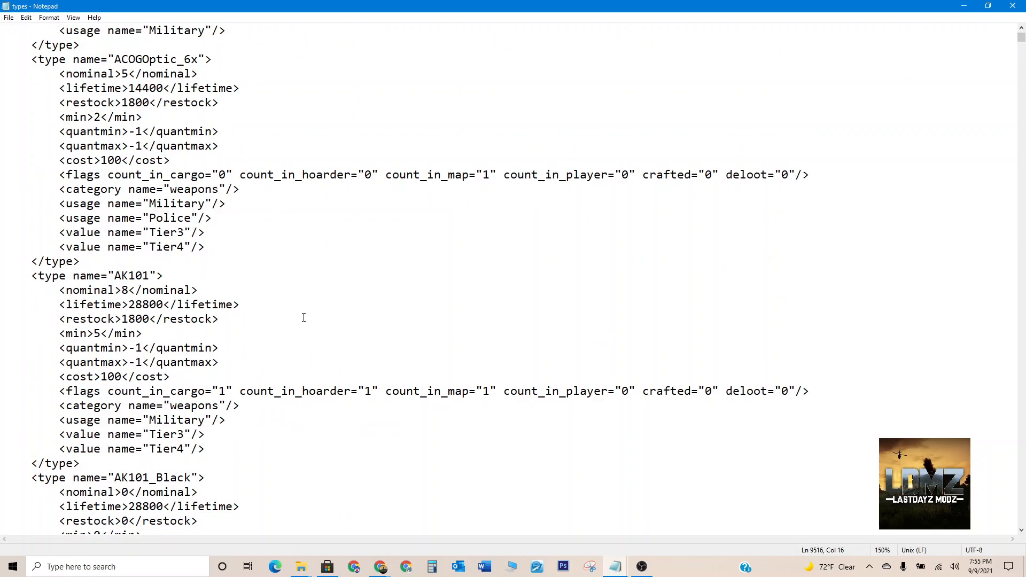
scroll(125, 290, down, 6)
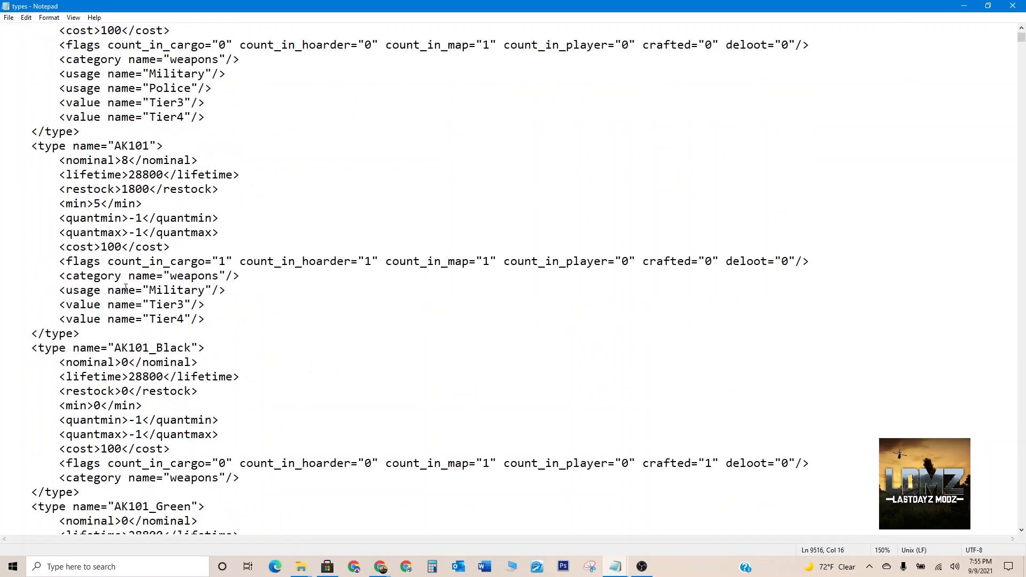
scroll(124, 290, up, 2)
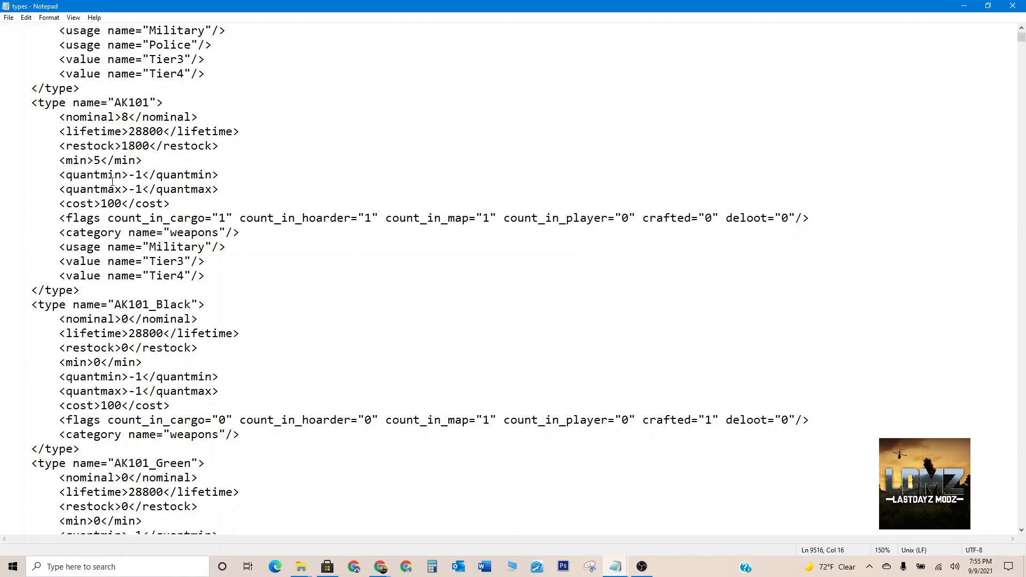
scroll(262, 114, up, 5)
click(251, 117)
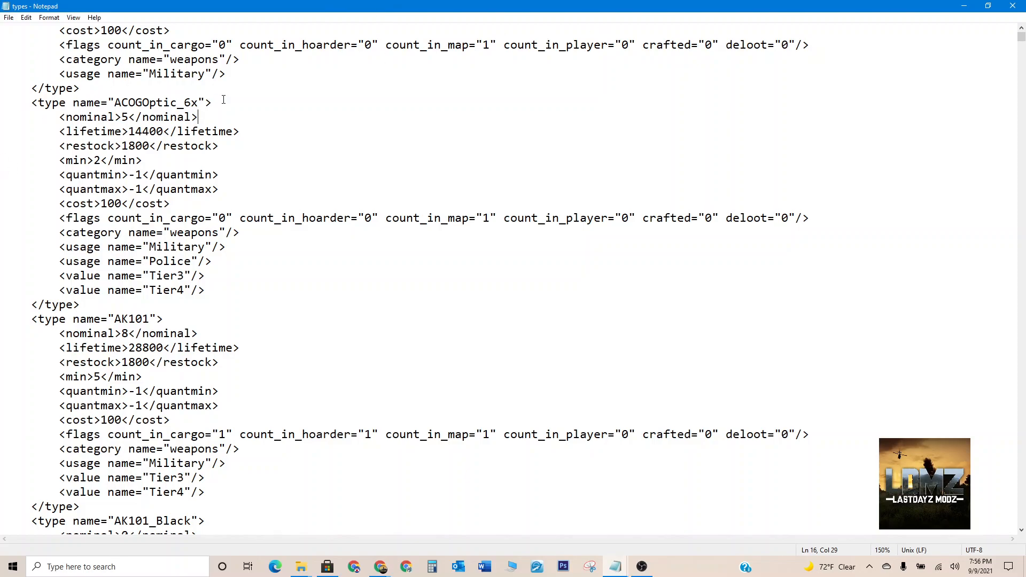
scroll(392, 340, up, 3)
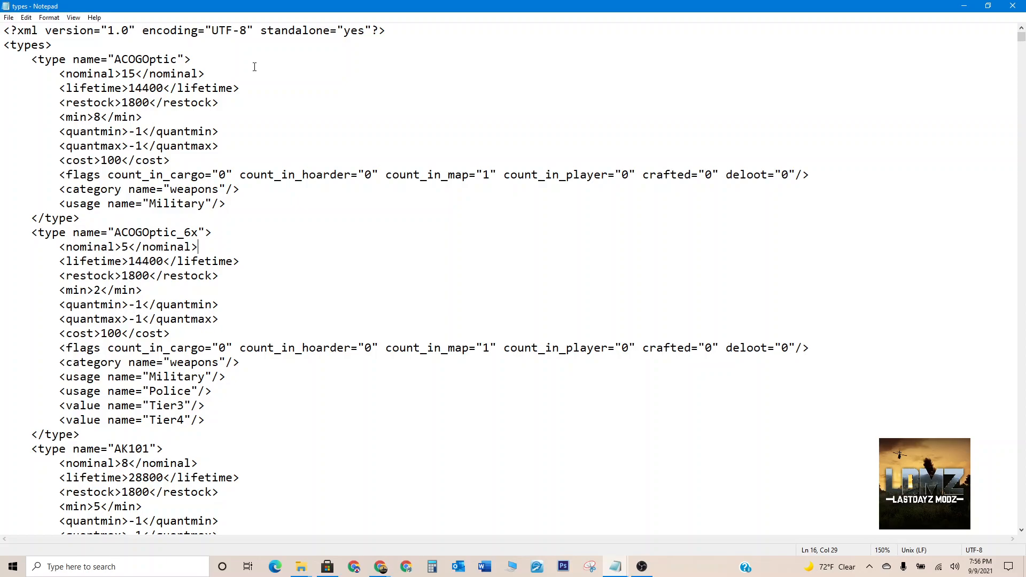
Search the types file for "tundra" from the first entry onward.
click(252, 87)
key(ctrl+f)
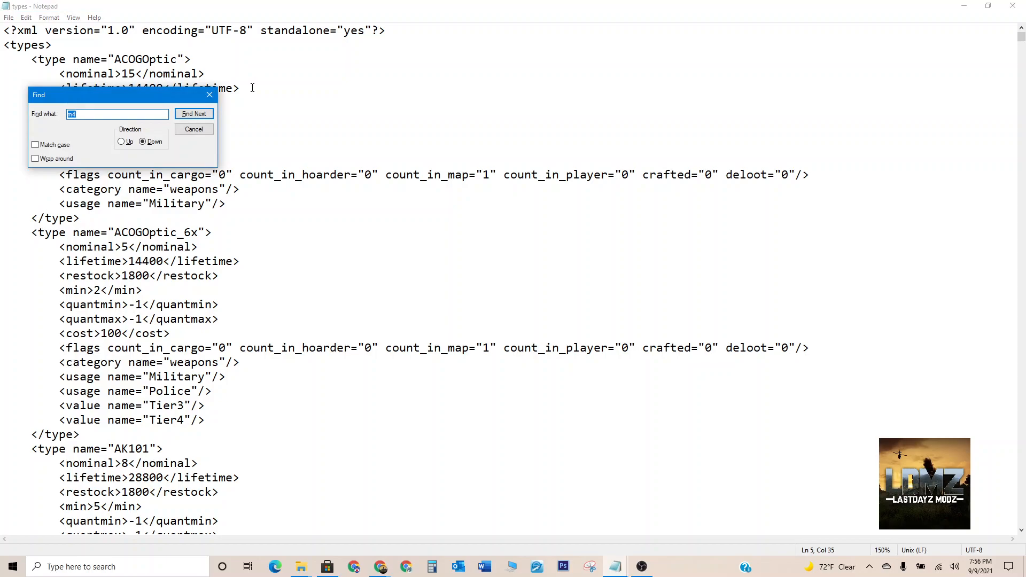
text(tundra)
key(Return)
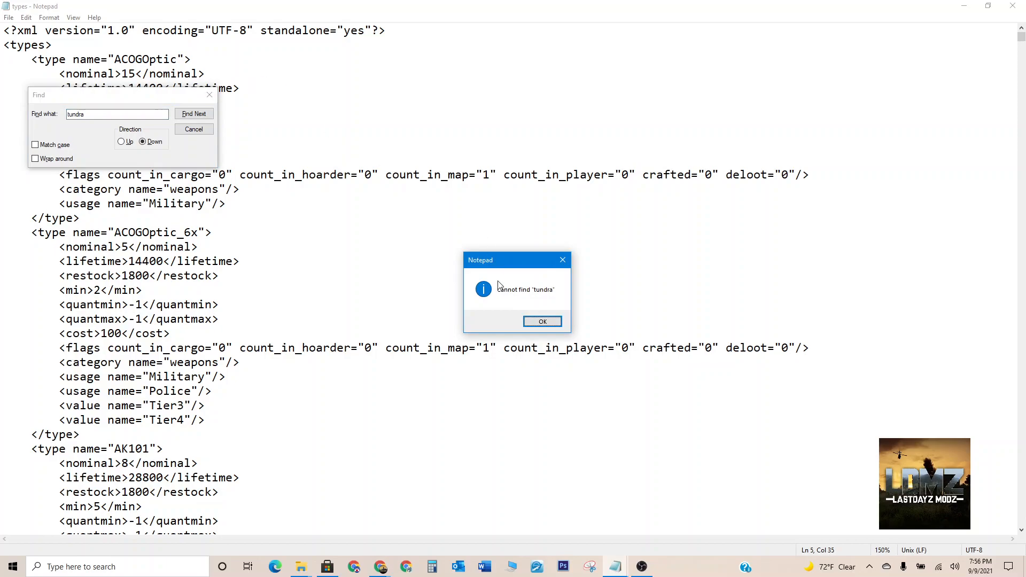
click(543, 322)
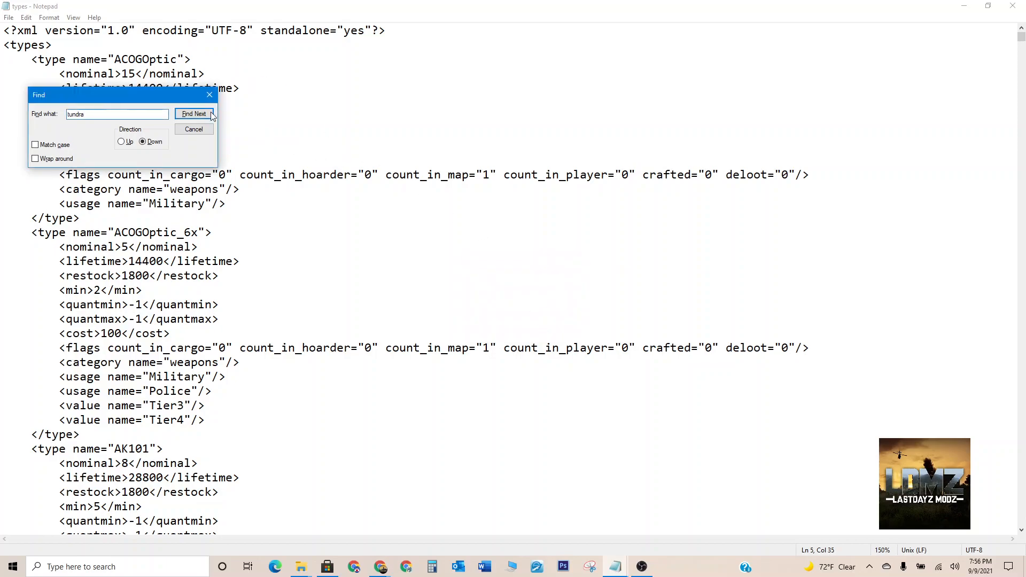
Search the types file for "winches" to locate the Winchester entry, and close the search.
drag(166, 89, 563, 90)
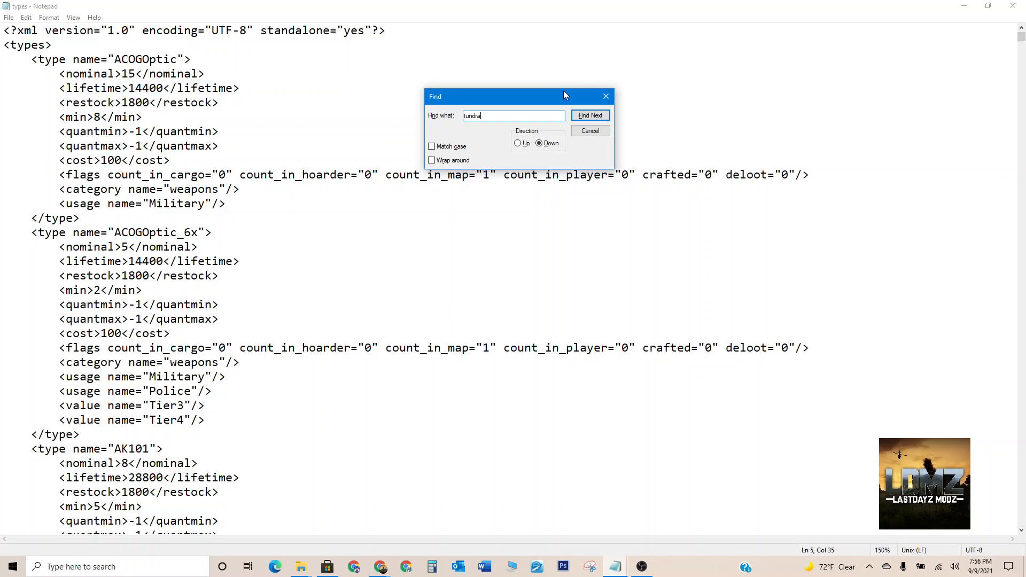
drag(482, 116, 454, 122)
text(winche)
click(606, 116)
click(606, 96)
scroll(160, 393, down, 3)
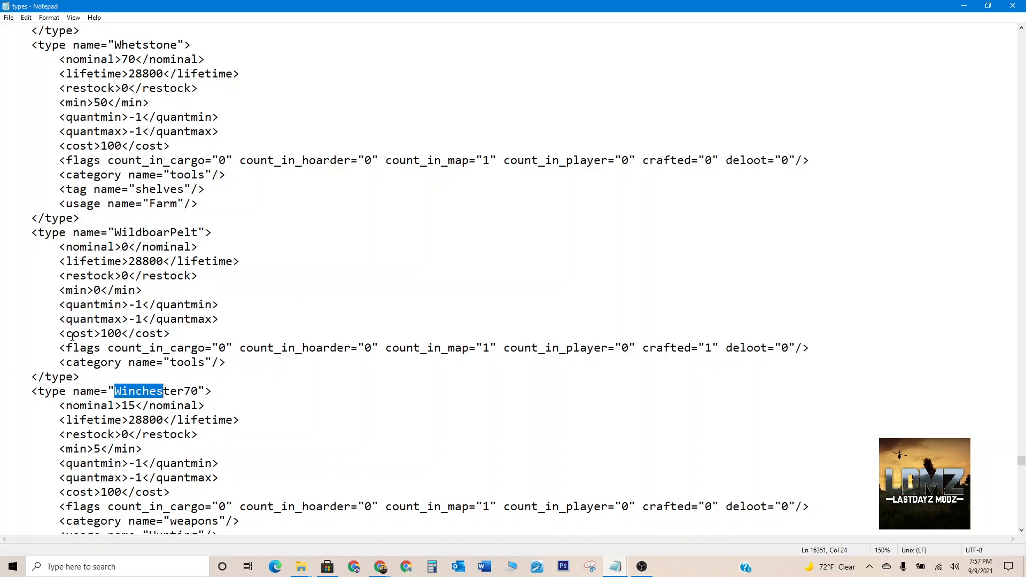
scroll(180, 336, up, 14)
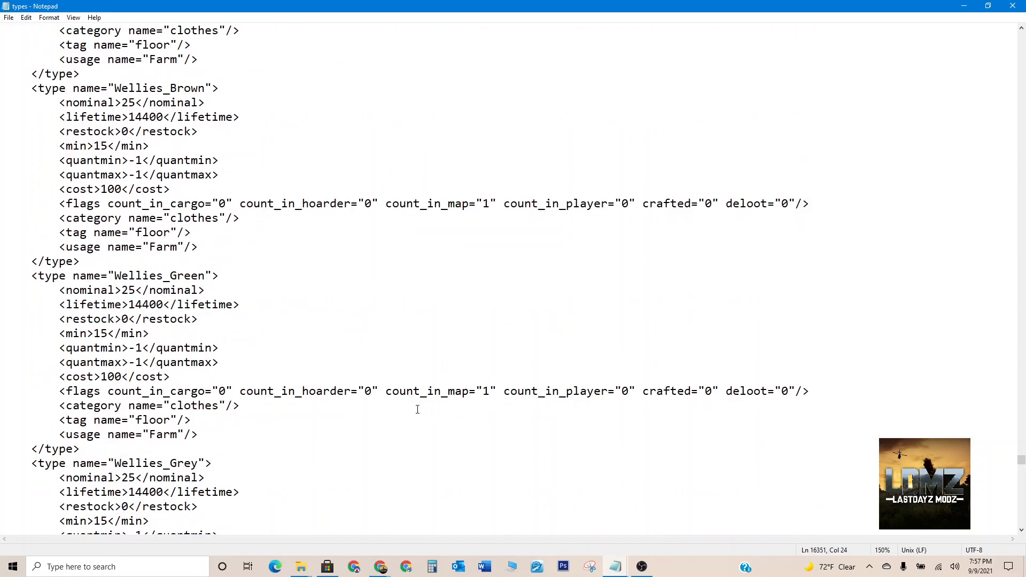
Search for "fal" from the start of the types file to locate the FAL entry, and close the search.
drag(1022, 461, 1020, 32)
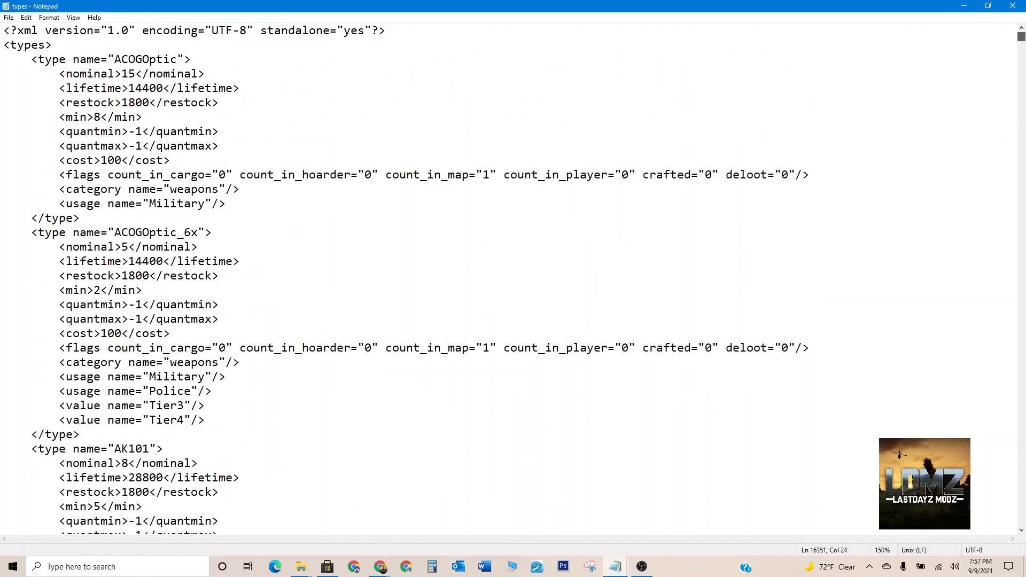
click(245, 247)
key(ctrl+f)
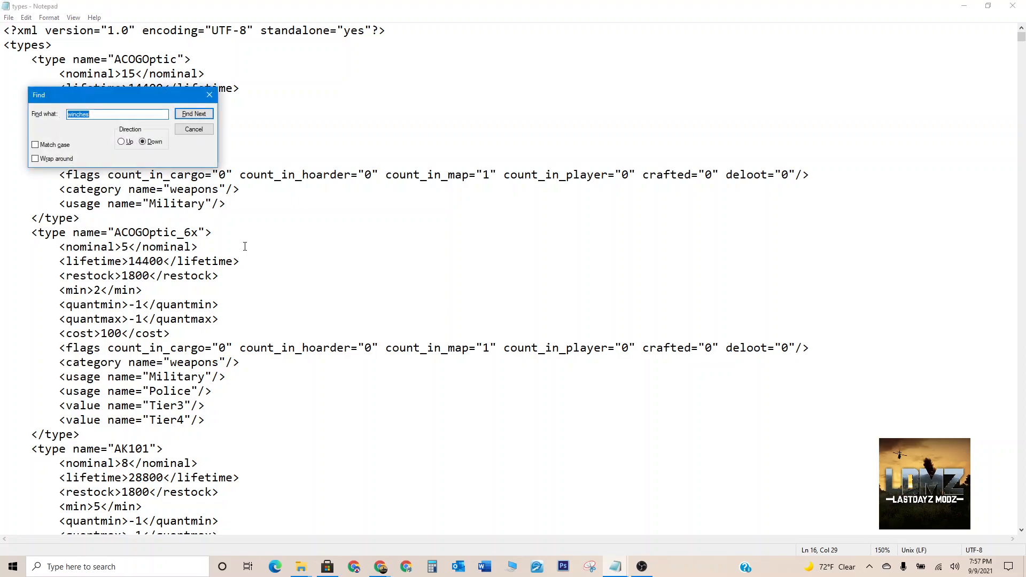
text(fal)
key(Return)
scroll(221, 250, down, 2)
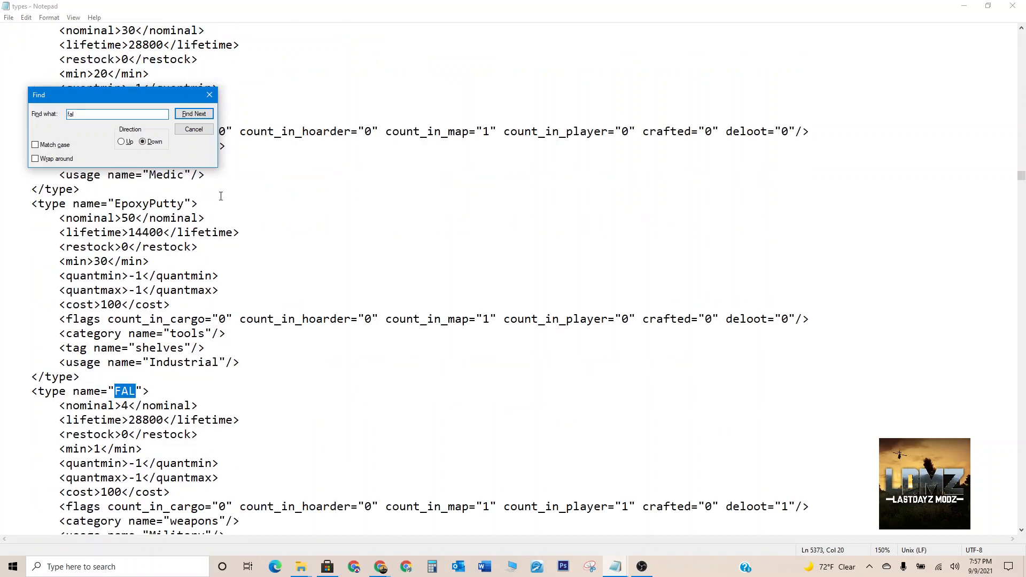
click(212, 95)
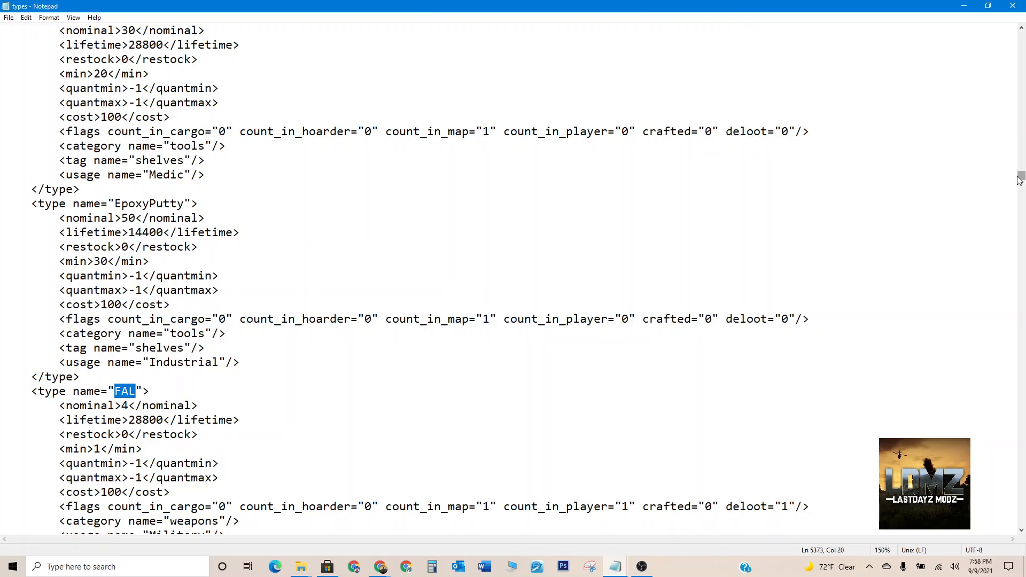
Review the first AK101 and AK74 entries of the types file once more and close the file.
drag(1021, 176, 1022, 35)
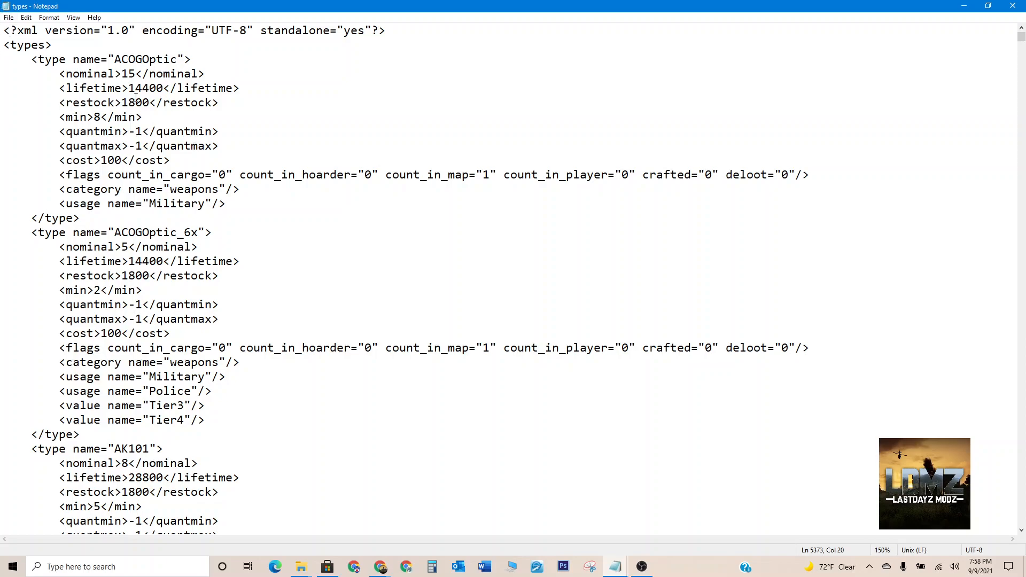
scroll(223, 173, down, 10)
scroll(222, 173, down, 1)
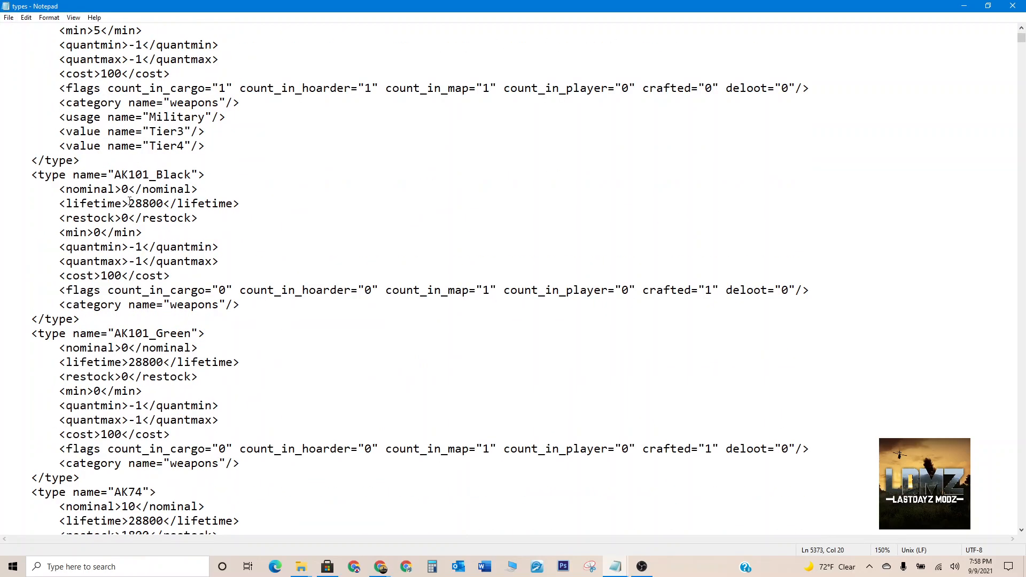
scroll(148, 272, down, 2)
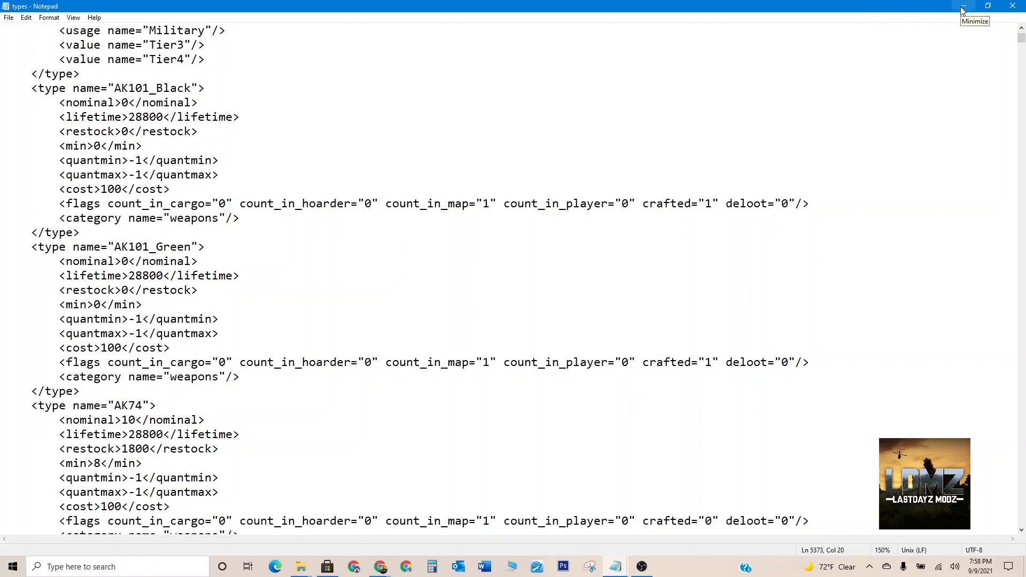
click(1013, 9)
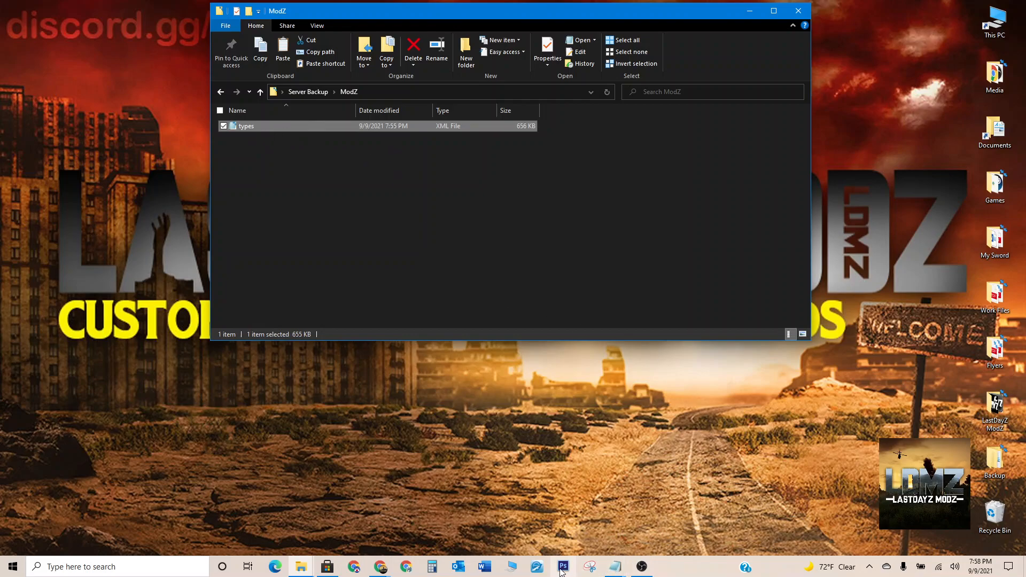
Switch to the Chrome window with the Nitrado file browser and show the Dayz Standalone Server Customizer page.
click(379, 569)
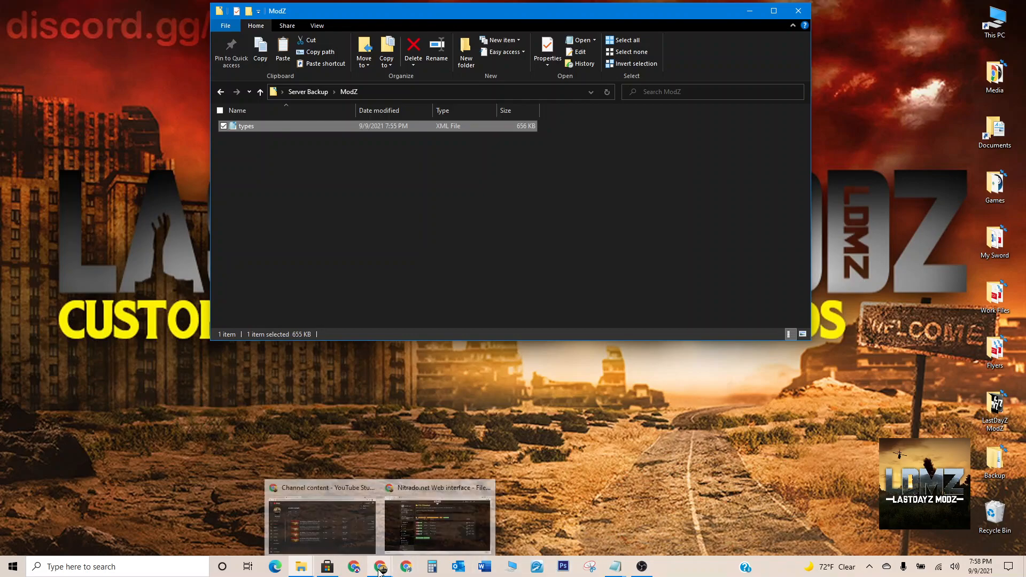
click(365, 531)
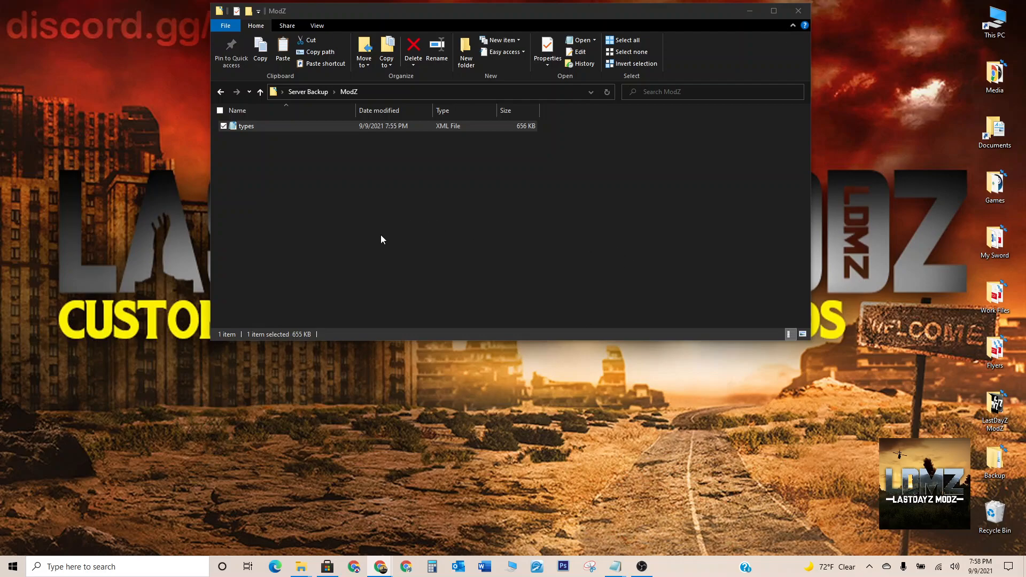
mouse_move(380, 571)
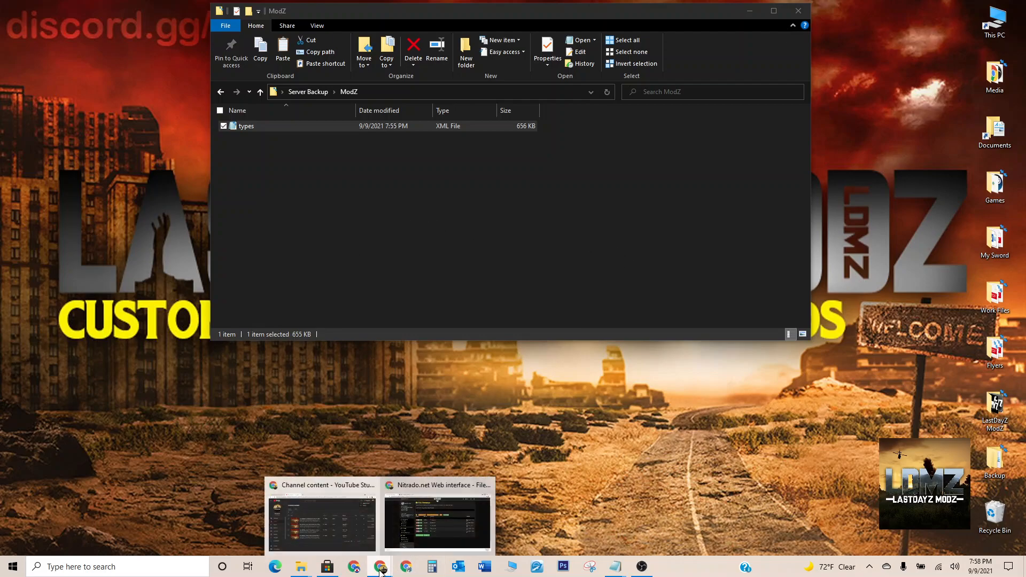
click(431, 526)
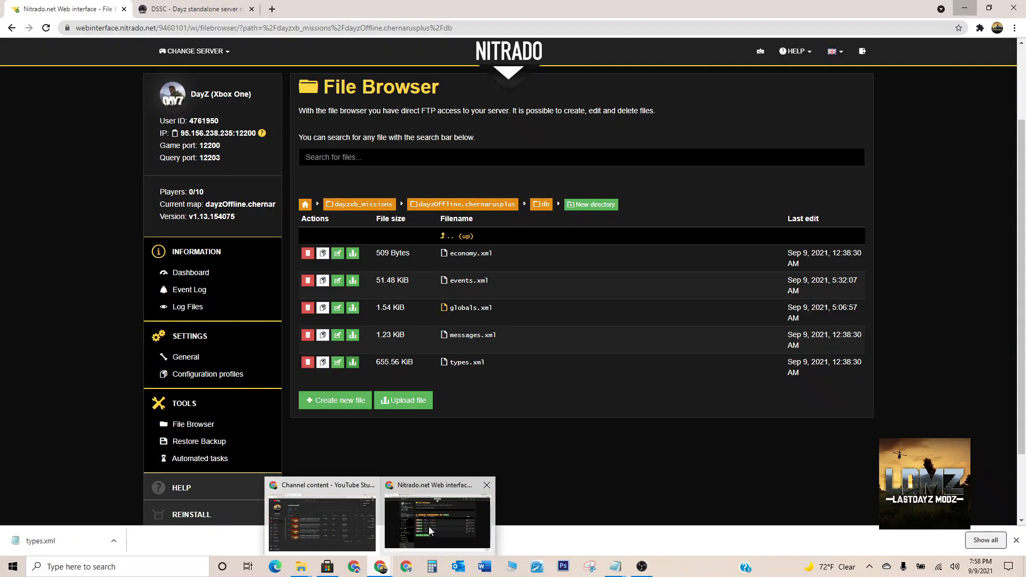
click(207, 9)
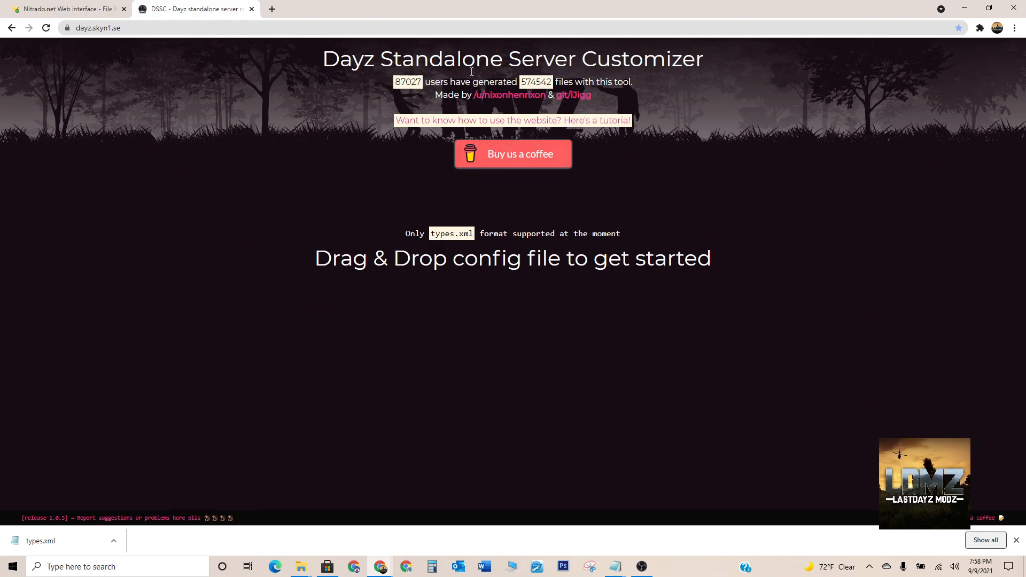
Load the types file from the ModZ folder into the Dayz Standalone Server Customizer and maximize the browser window again.
drag(676, 11, 579, 214)
drag(249, 127, 430, 447)
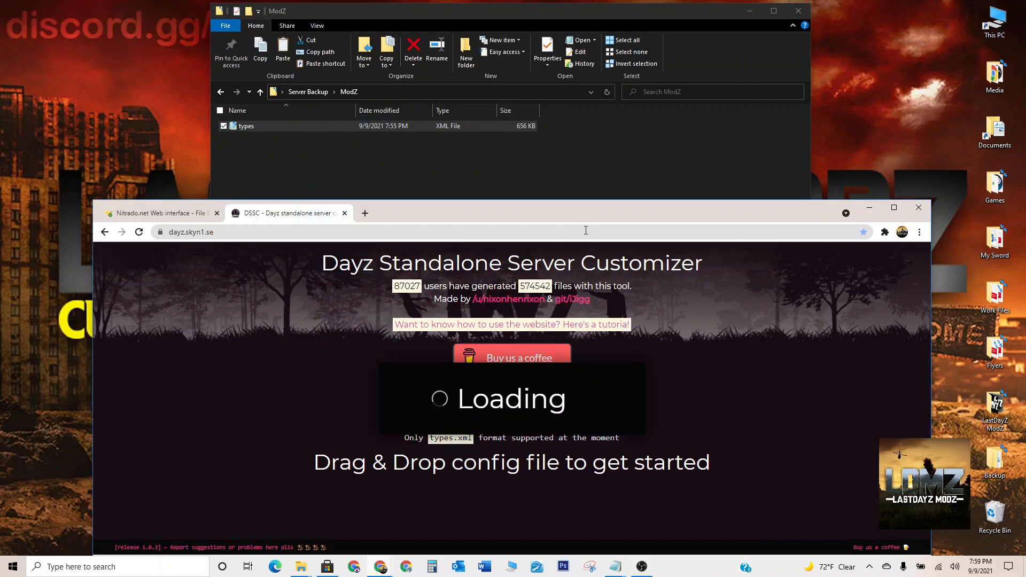
drag(586, 210, 588, 1)
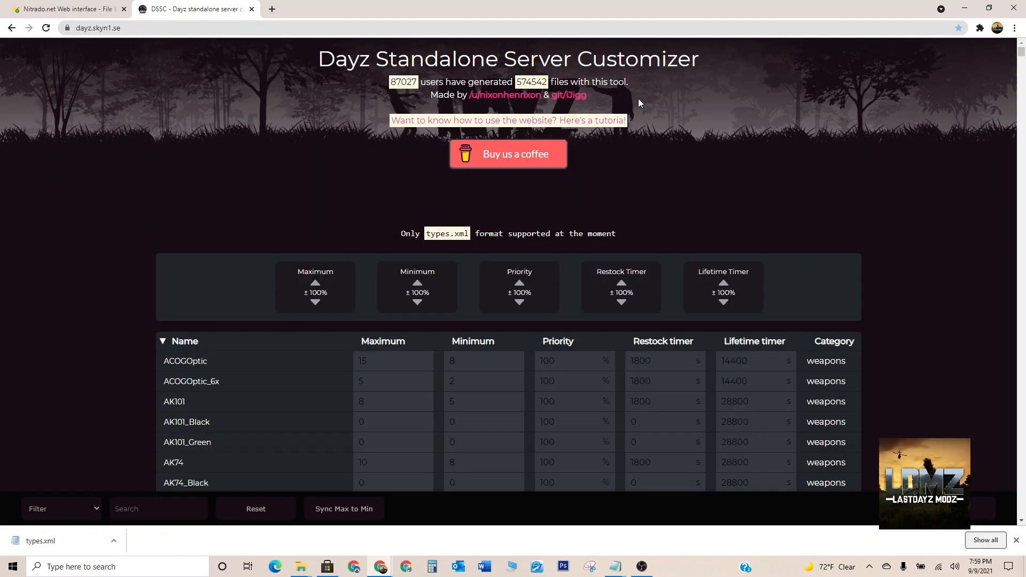
Look through the loaded item table with its maximum, minimum, priority and timer columns.
scroll(268, 207, down, 15)
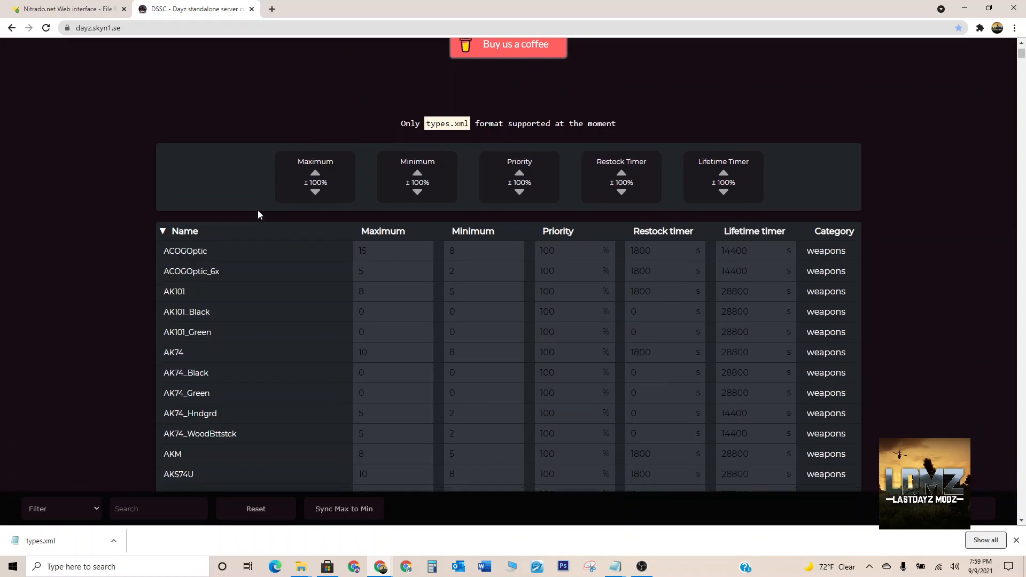
scroll(243, 211, down, 4)
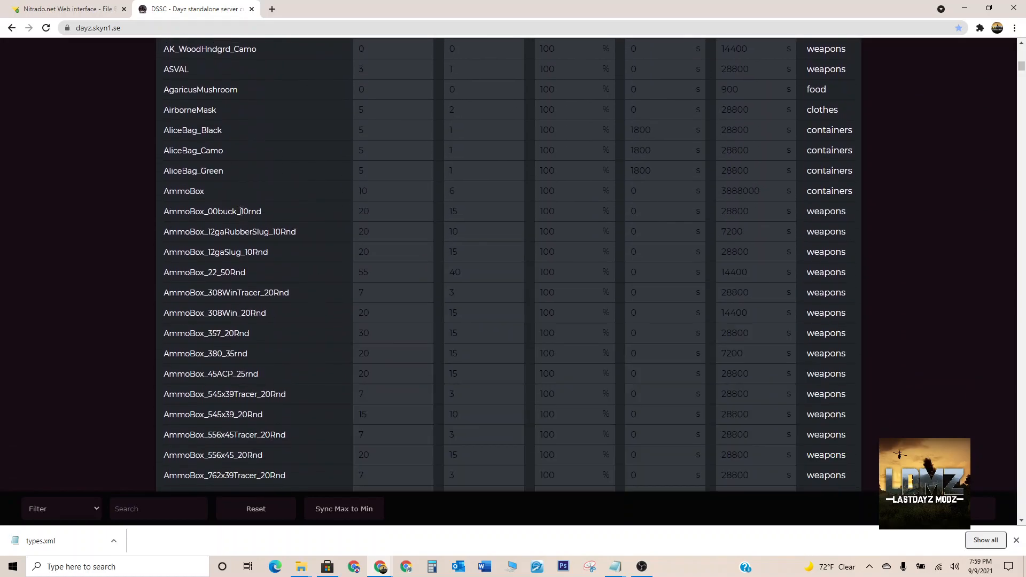
scroll(247, 211, up, 18)
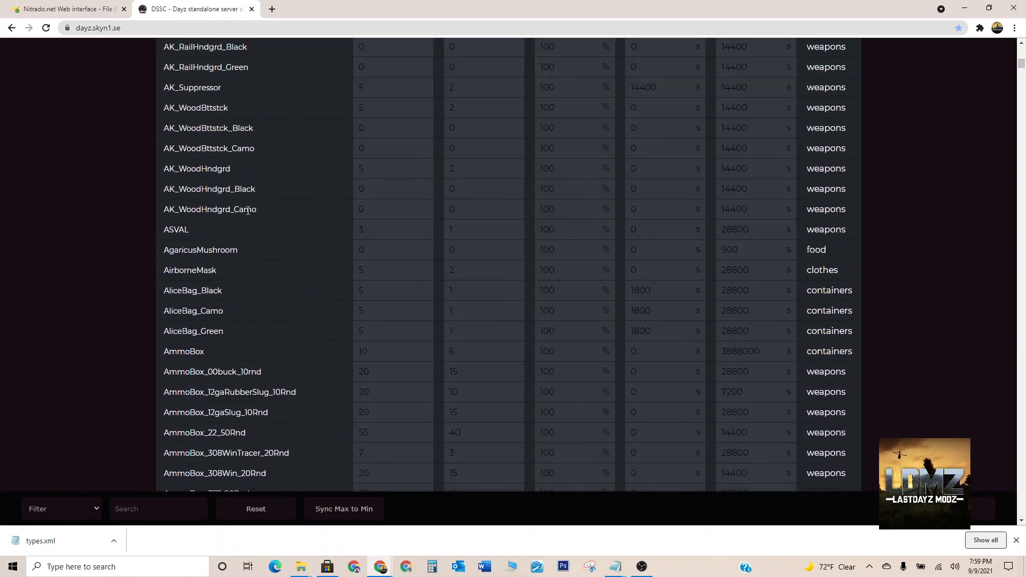
scroll(247, 212, up, 2)
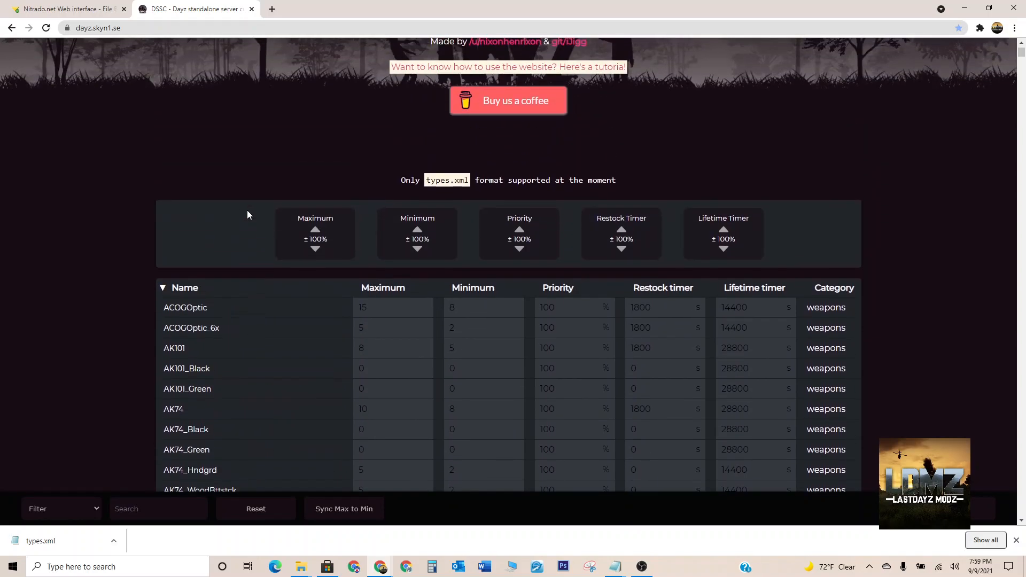
Double the Maximum values of all items with the 100% adjustment above the table.
scroll(262, 211, down, 2)
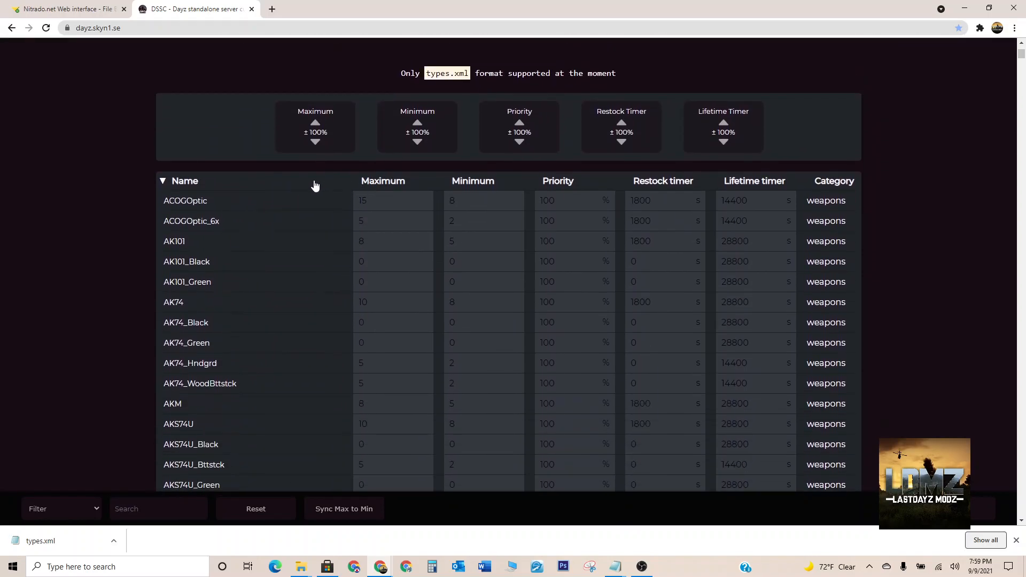
scroll(316, 186, down, 2)
scroll(317, 185, up, 2)
scroll(315, 184, up, 1)
click(315, 125)
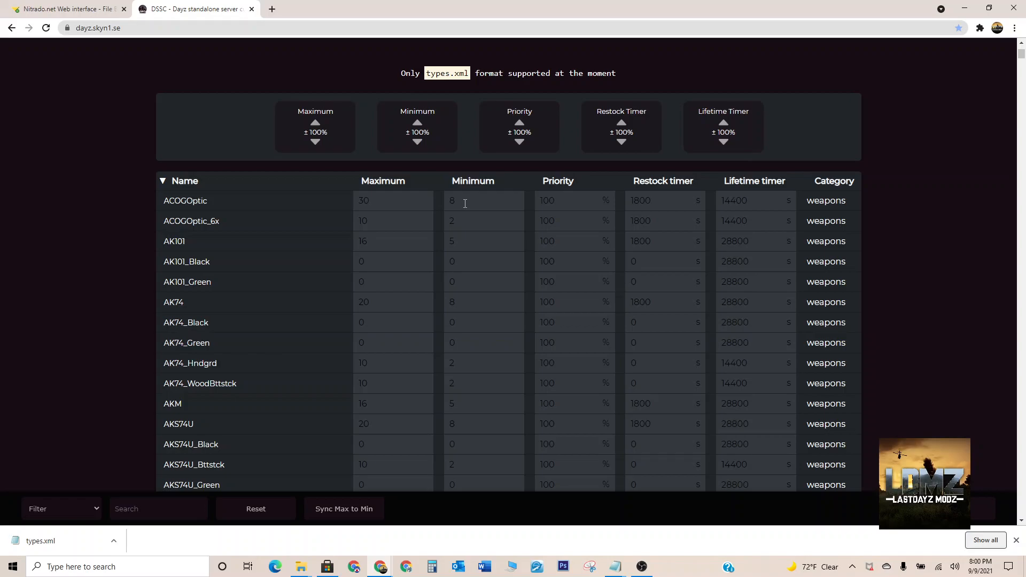
Double the Minimum values of all items with the 100% adjustment and generate the new types file.
click(417, 125)
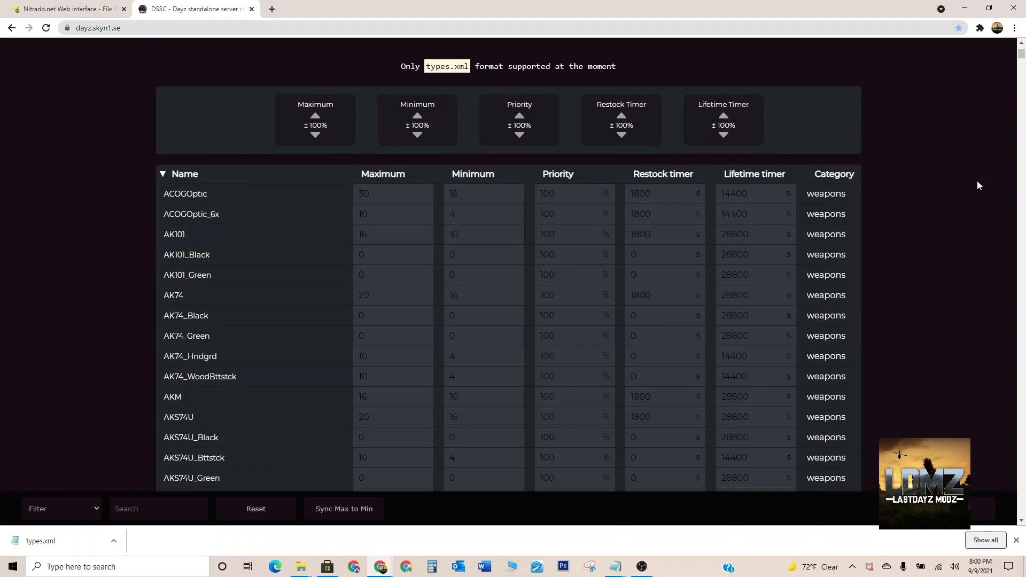
scroll(979, 182, down, 6)
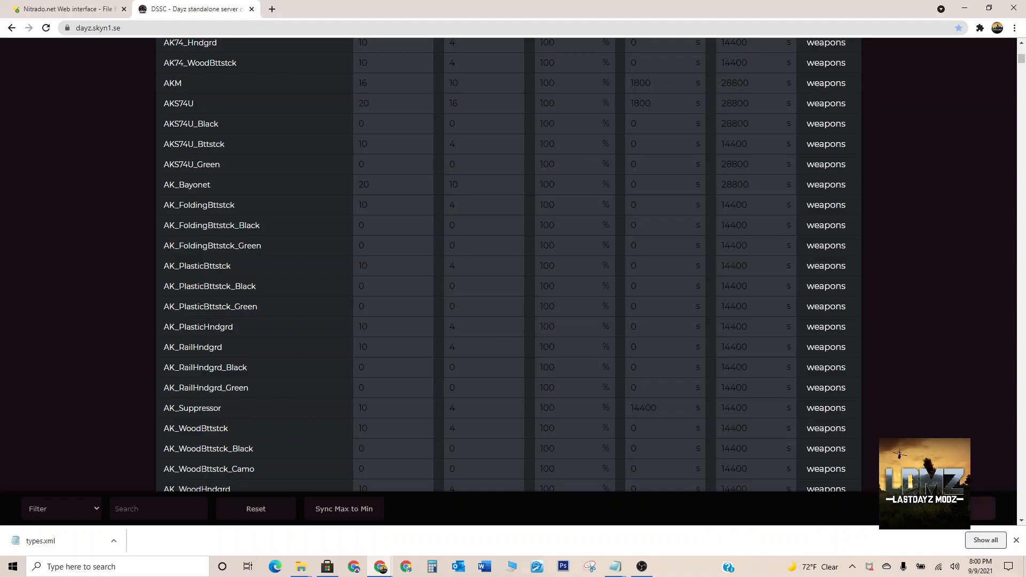
click(962, 509)
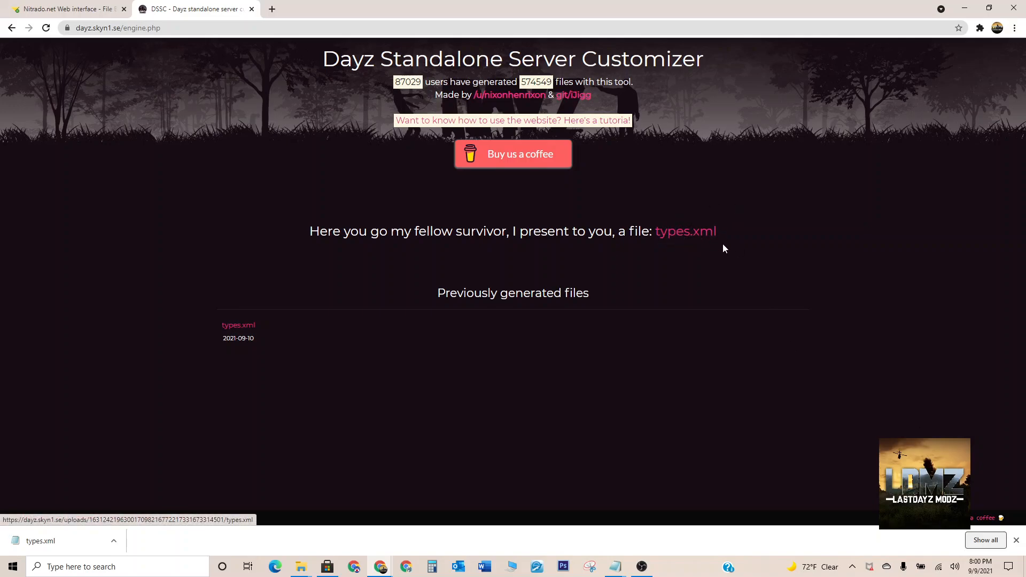
Download the generated types.xml into the ModZ folder of Server Backup, replacing the existing types file.
click(698, 235)
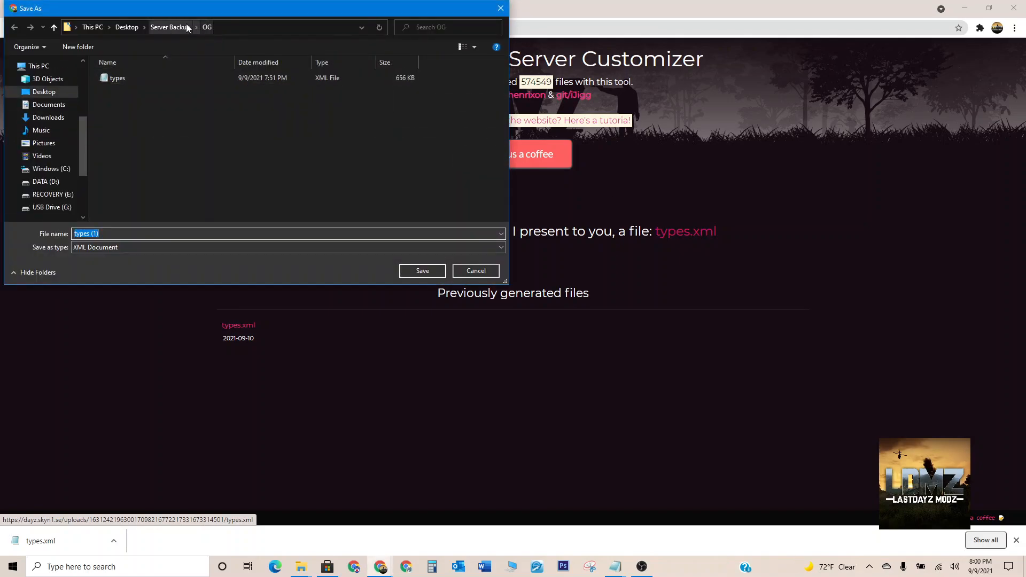
click(171, 27)
click(120, 90)
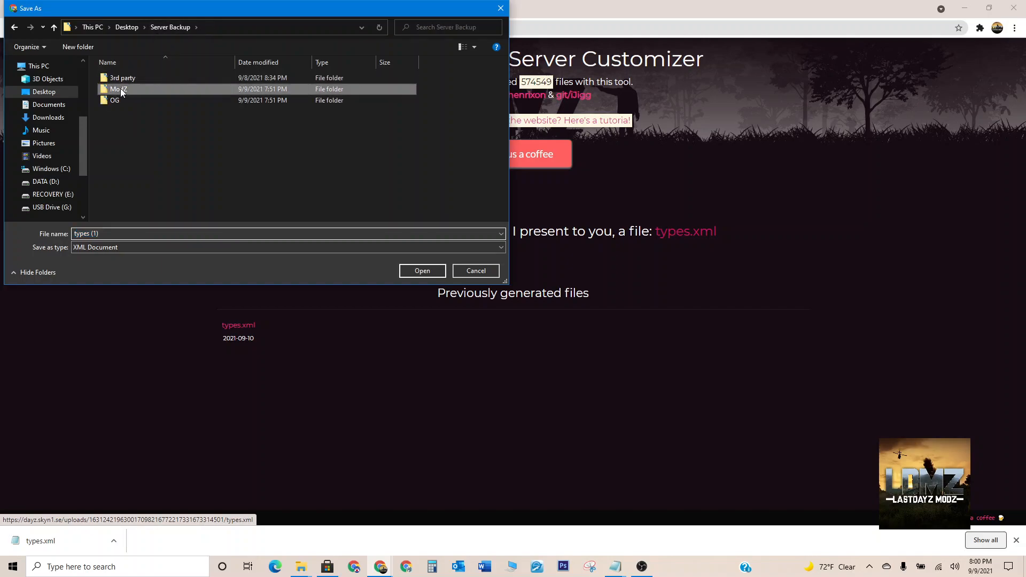
double_click(121, 90)
click(119, 79)
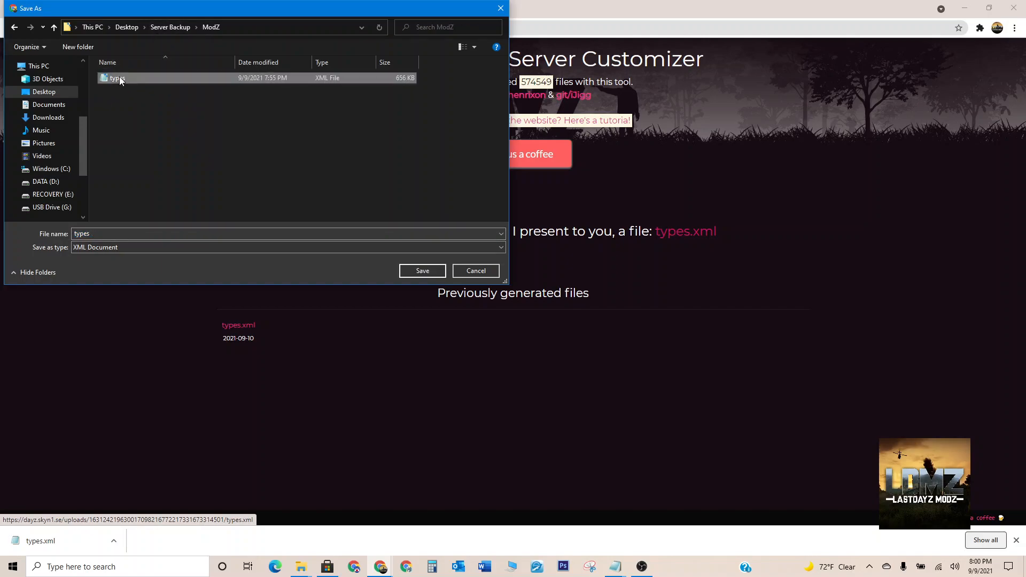
click(420, 271)
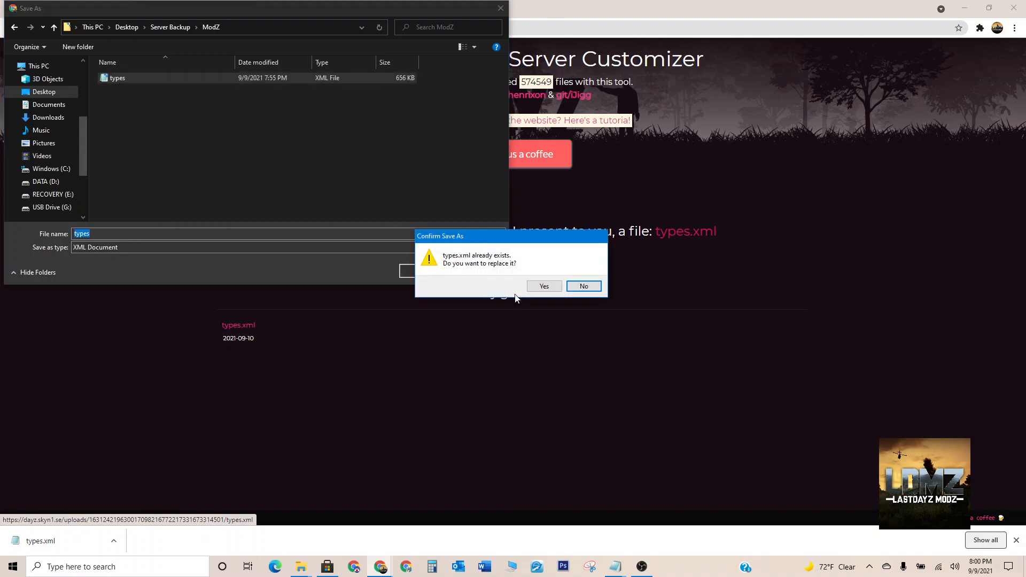
click(544, 287)
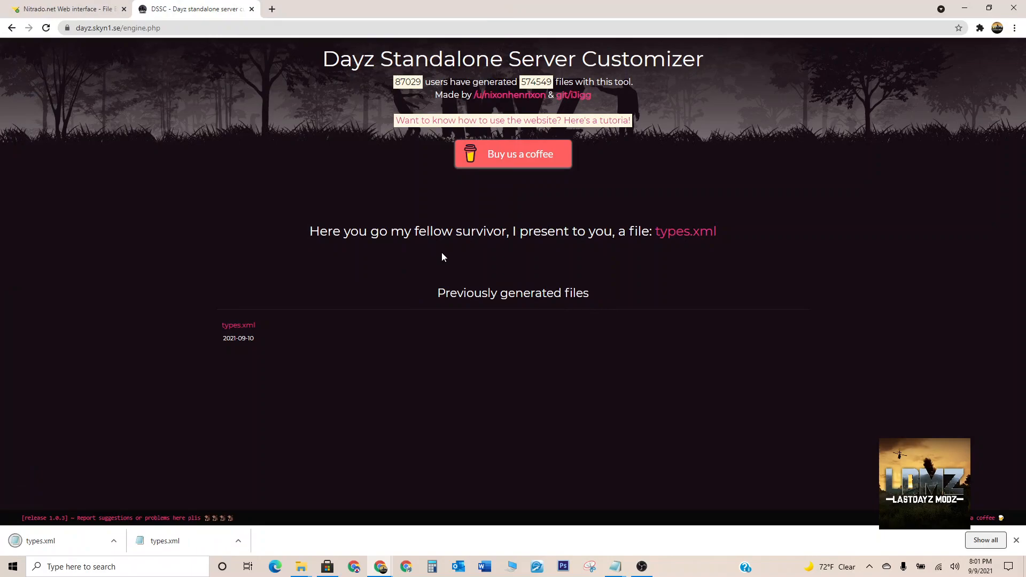
Switch to File Explorer, reopen the Server Backup folder and open the ModZ copy of the types file in a maximized Notepad window.
click(965, 12)
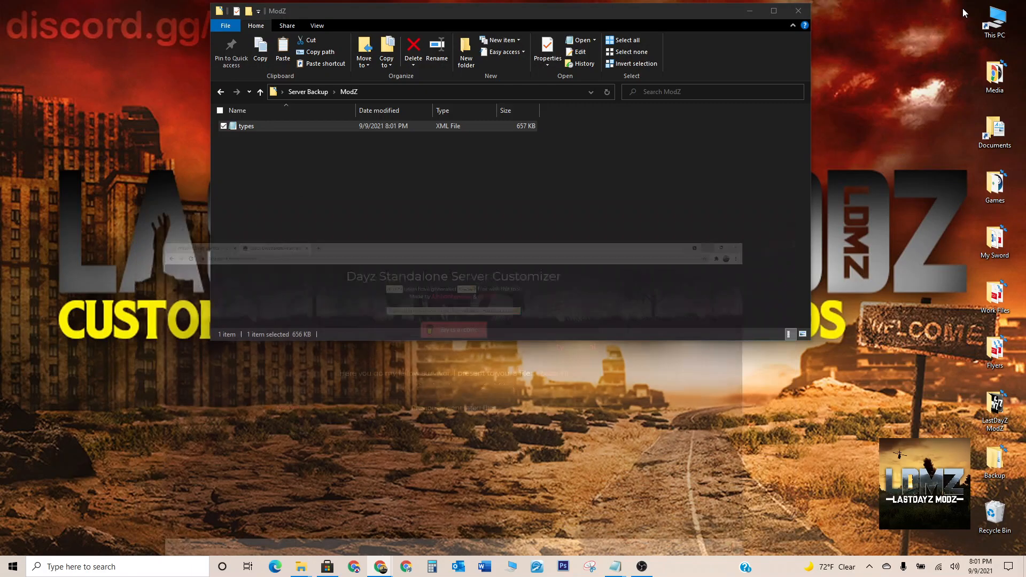
click(250, 125)
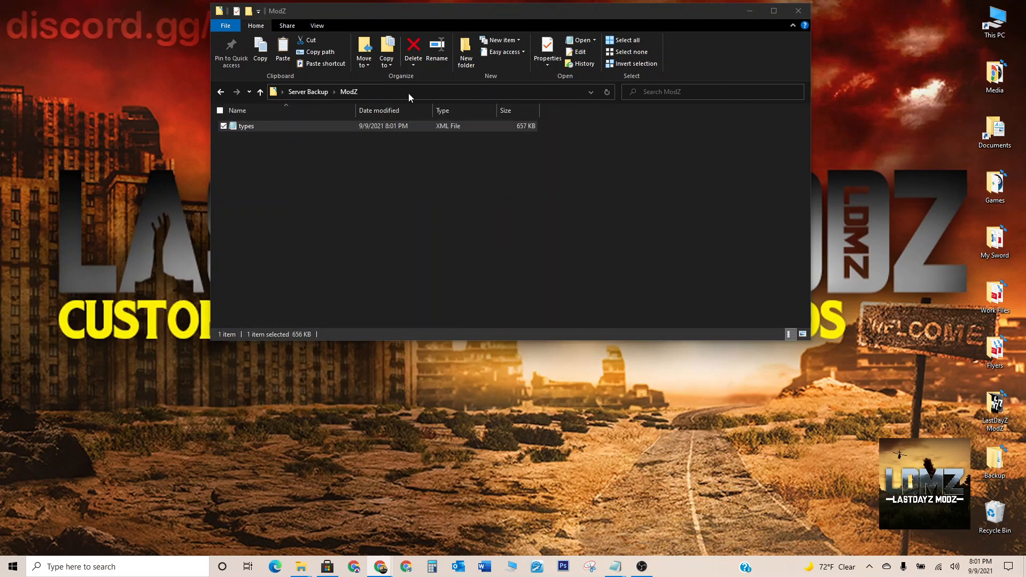
click(309, 92)
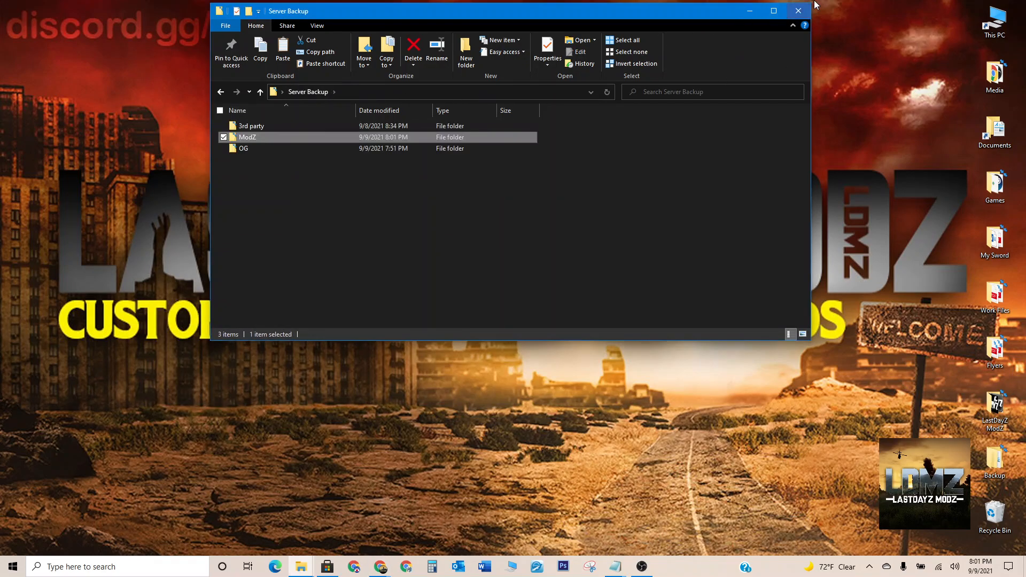
click(800, 12)
double_click(501, 125)
double_click(253, 134)
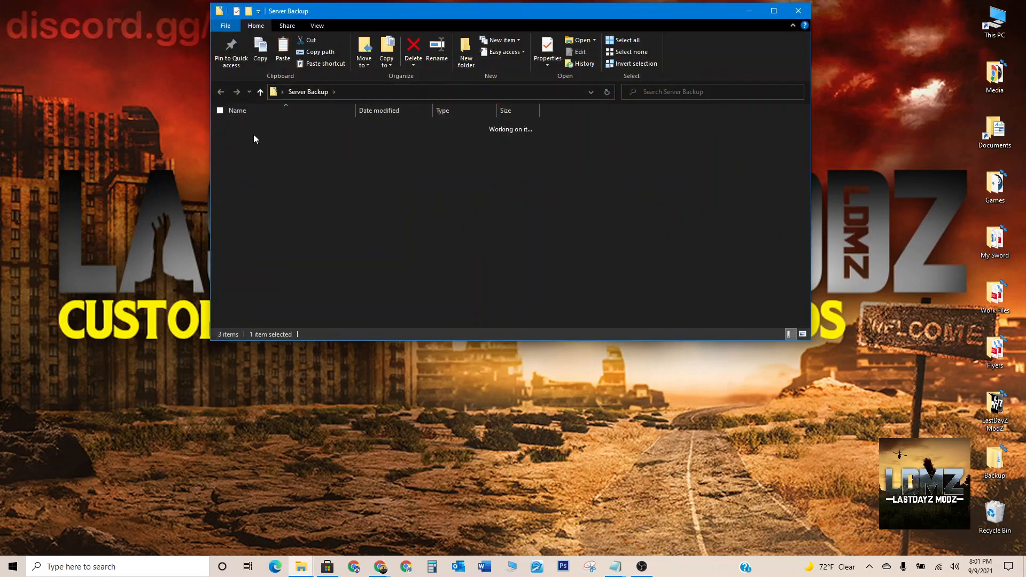
double_click(248, 127)
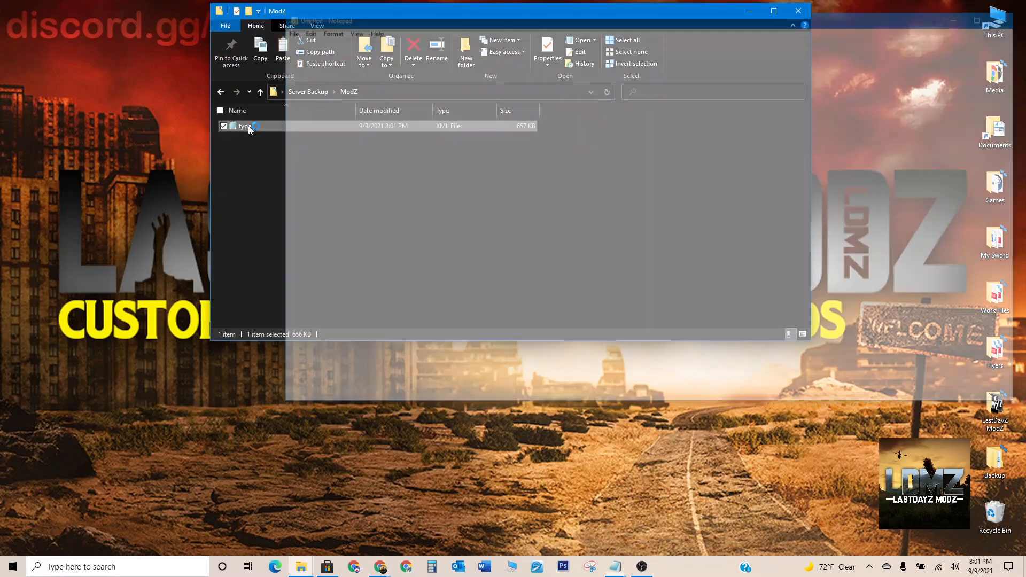
click(983, 14)
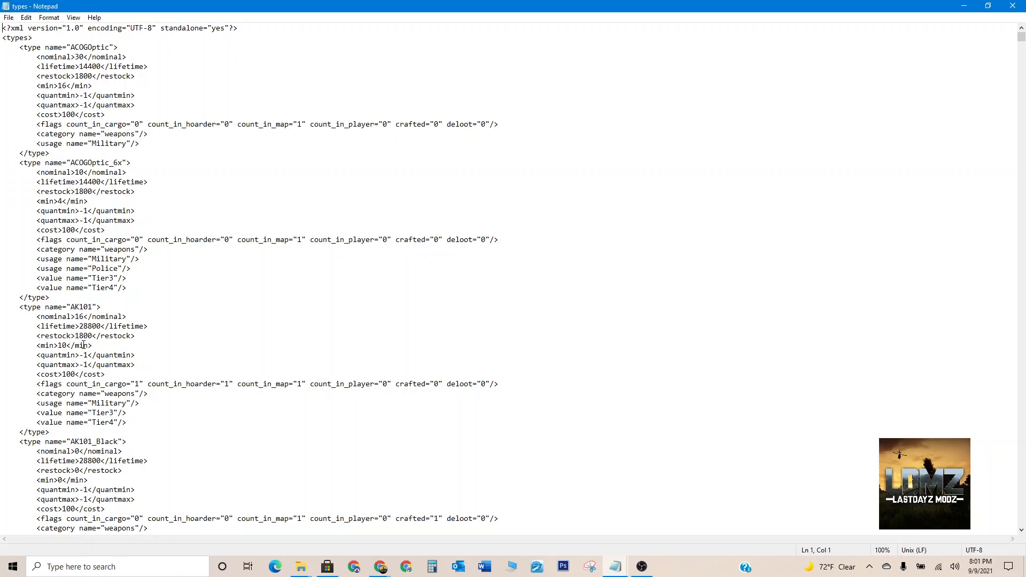
Look through the nominal, min, lifetime and restock values of the item entries from the AK weapons to the ammo boxes.
scroll(81, 353, down, 20)
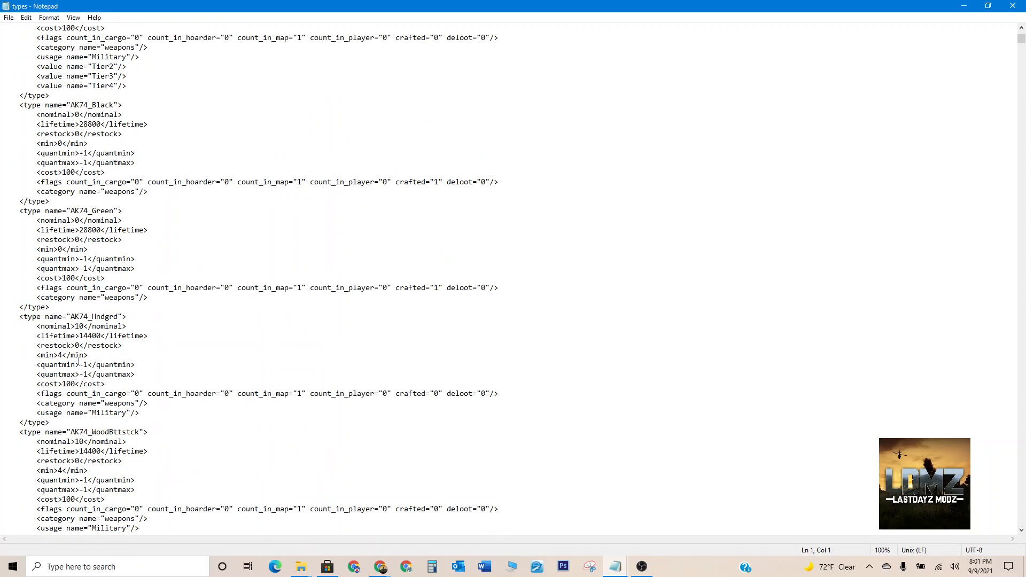
scroll(79, 362, down, 12)
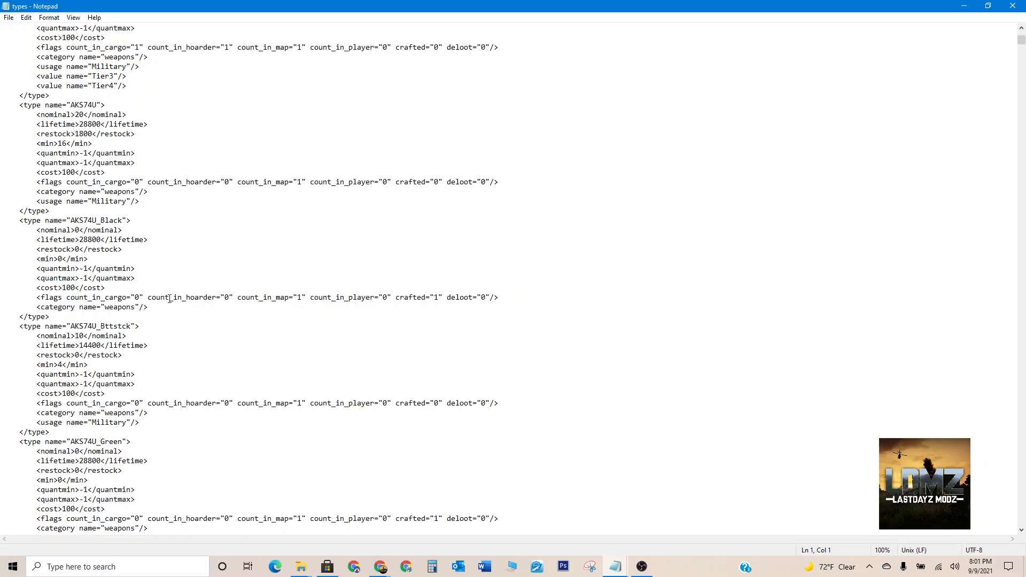
scroll(170, 298, down, 6)
scroll(205, 298, down, 8)
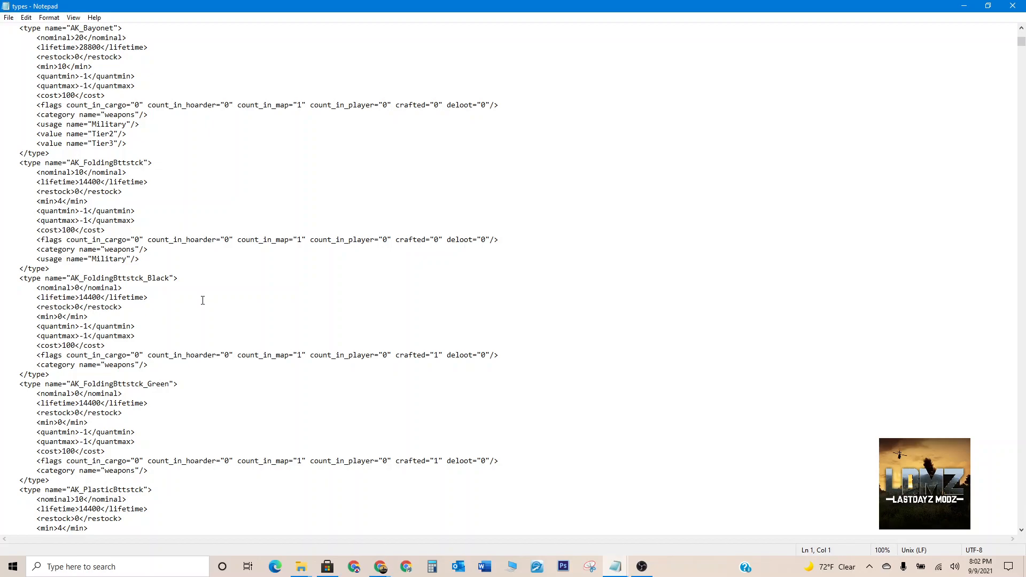
scroll(203, 300, down, 14)
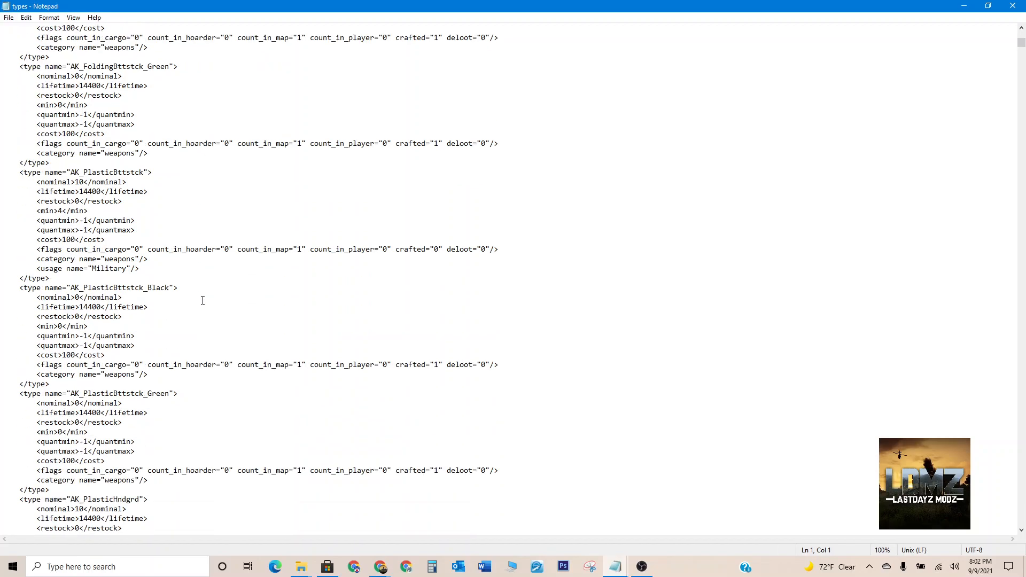
scroll(203, 300, down, 13)
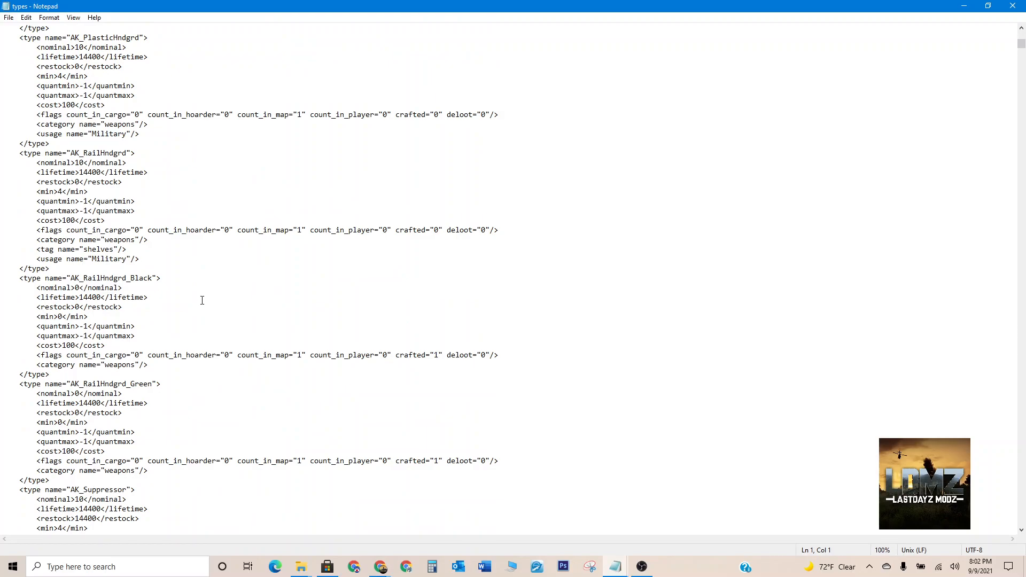
scroll(210, 289, down, 2)
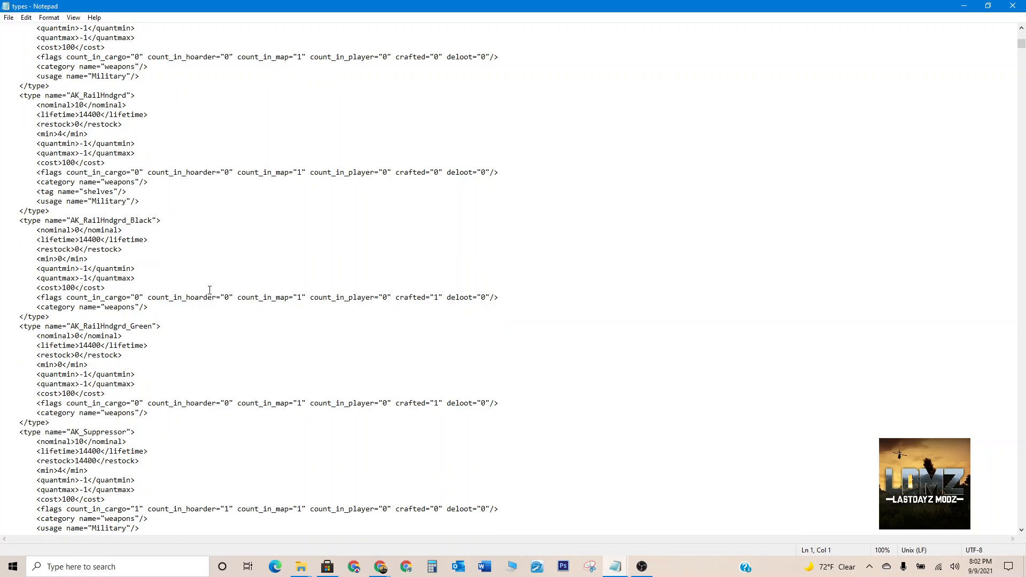
scroll(209, 289, down, 7)
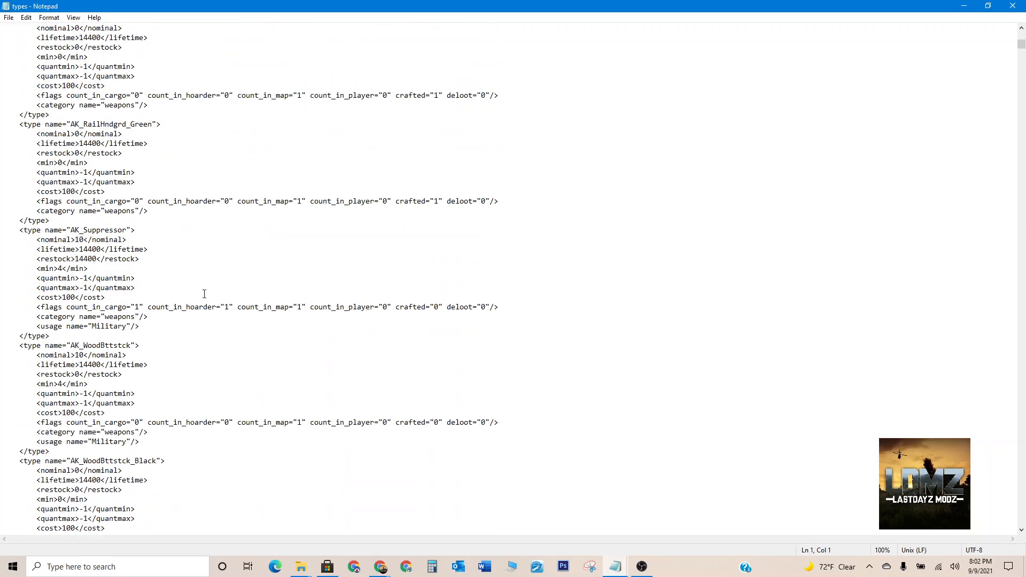
scroll(181, 312, down, 1)
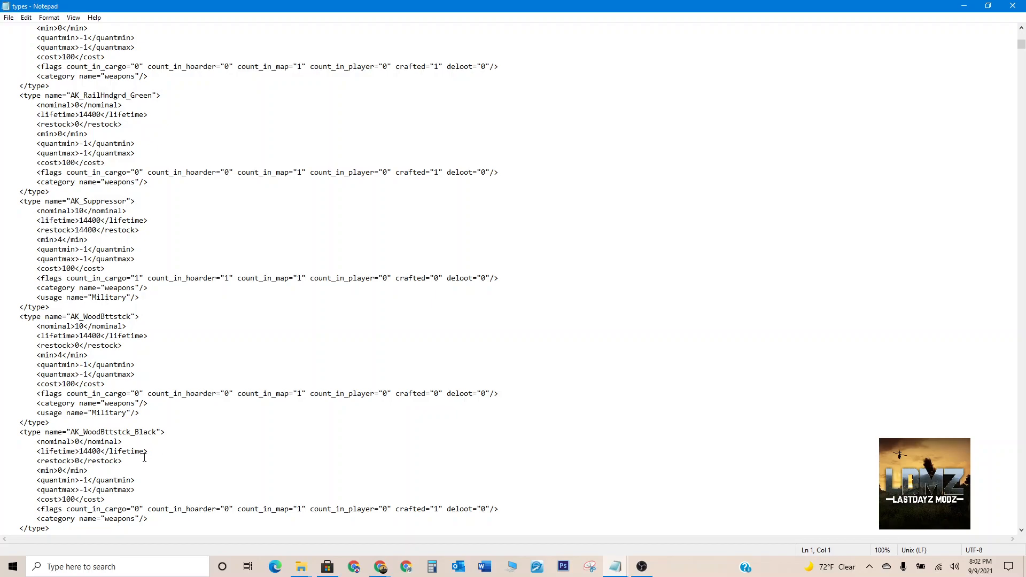
scroll(144, 458, down, 10)
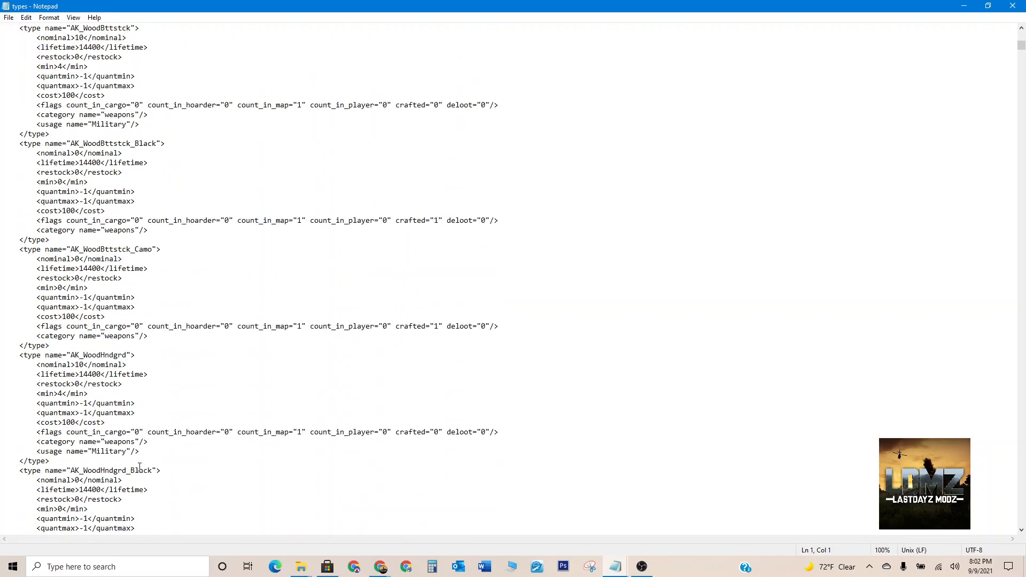
scroll(140, 468, down, 5)
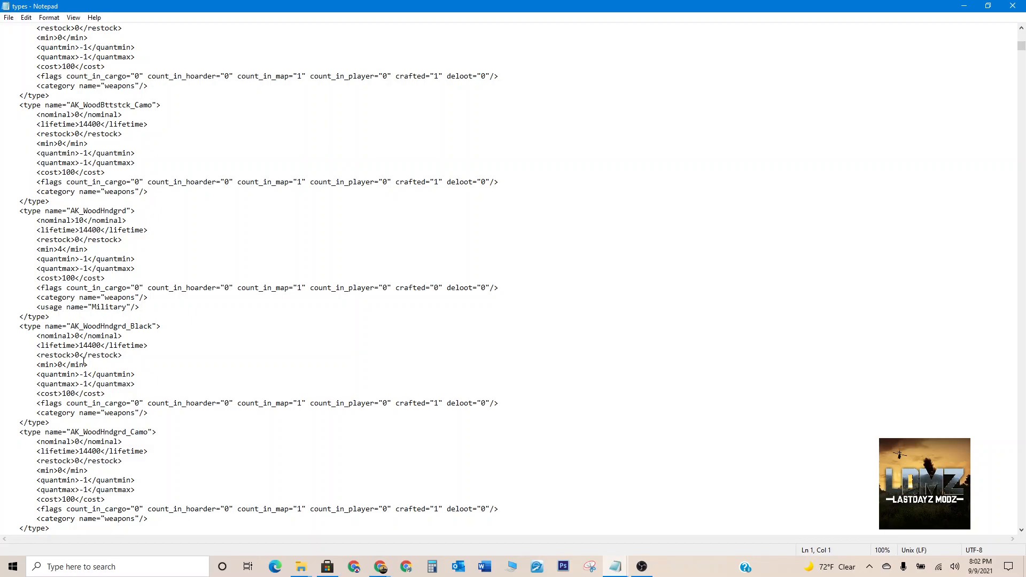
scroll(149, 309, down, 9)
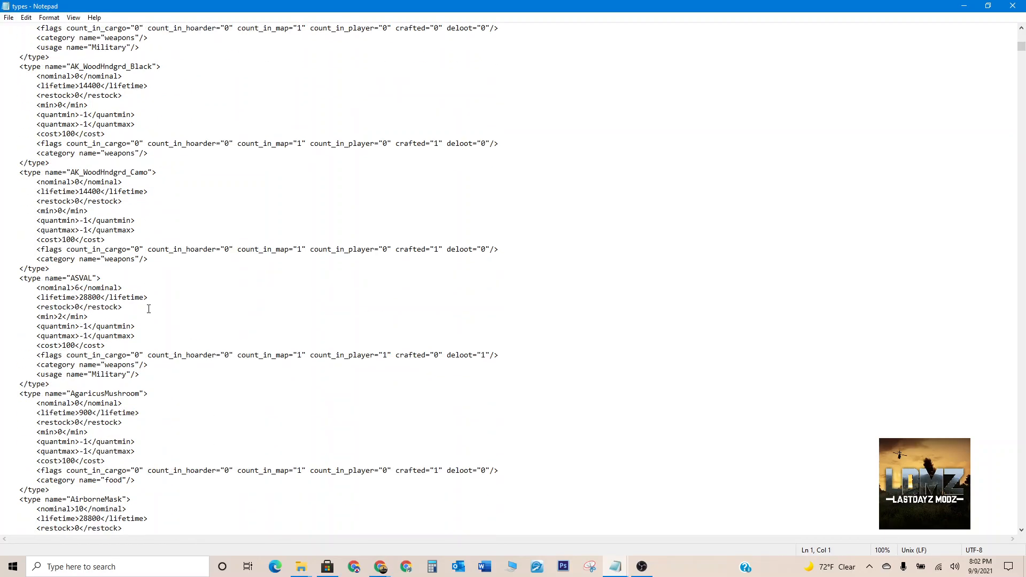
scroll(130, 345, down, 4)
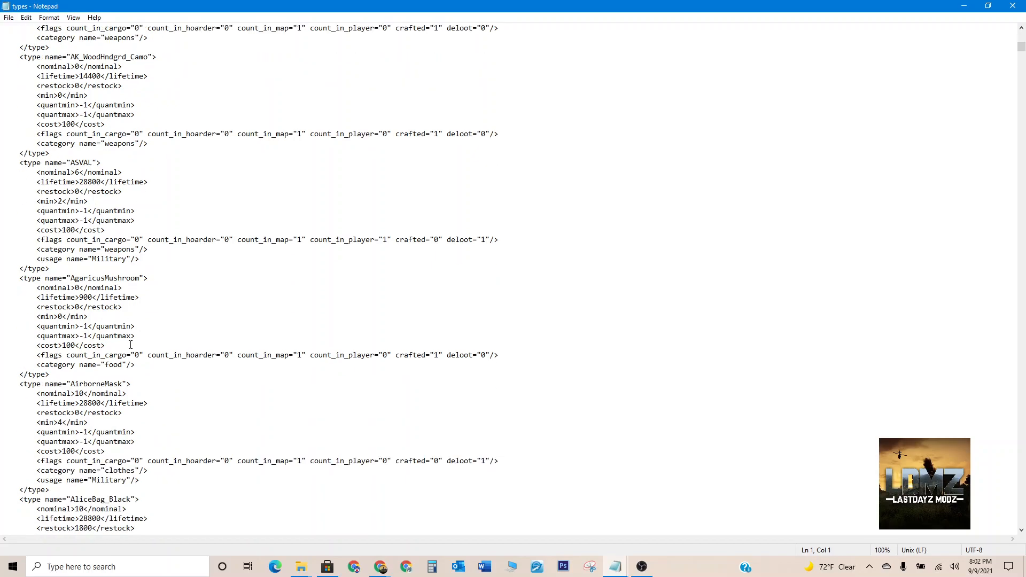
scroll(130, 344, down, 13)
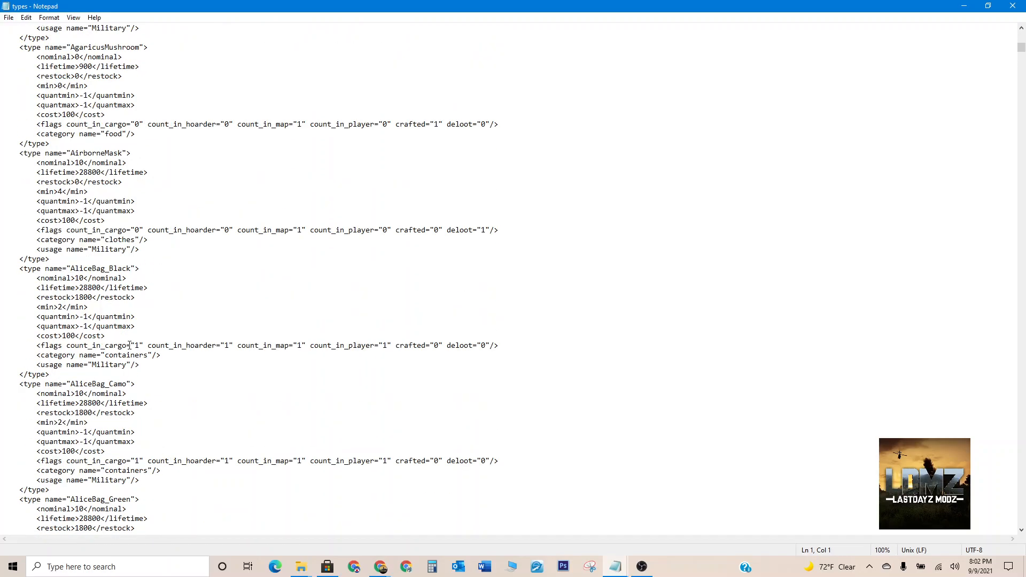
scroll(129, 346, down, 20)
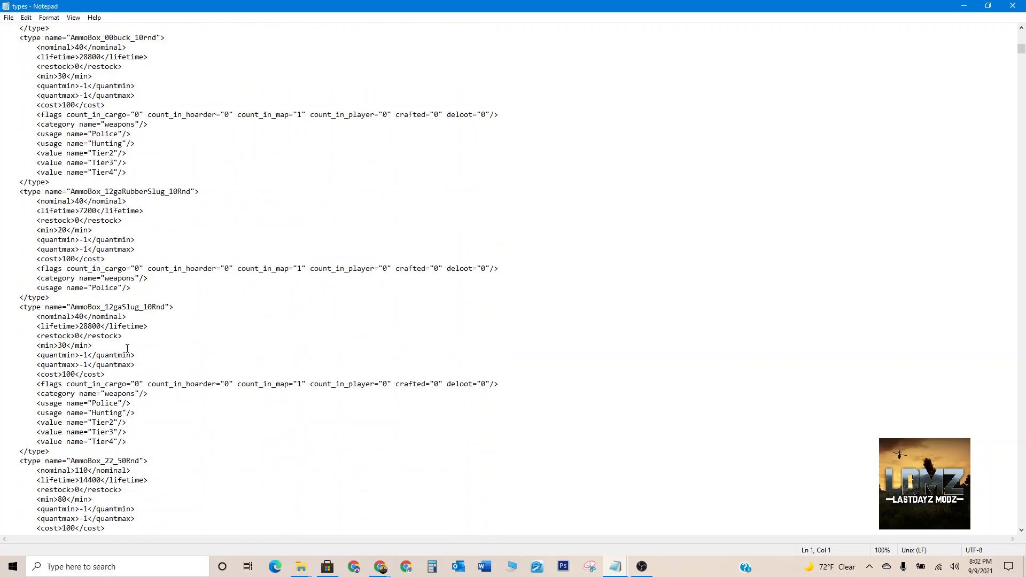
scroll(127, 348, down, 15)
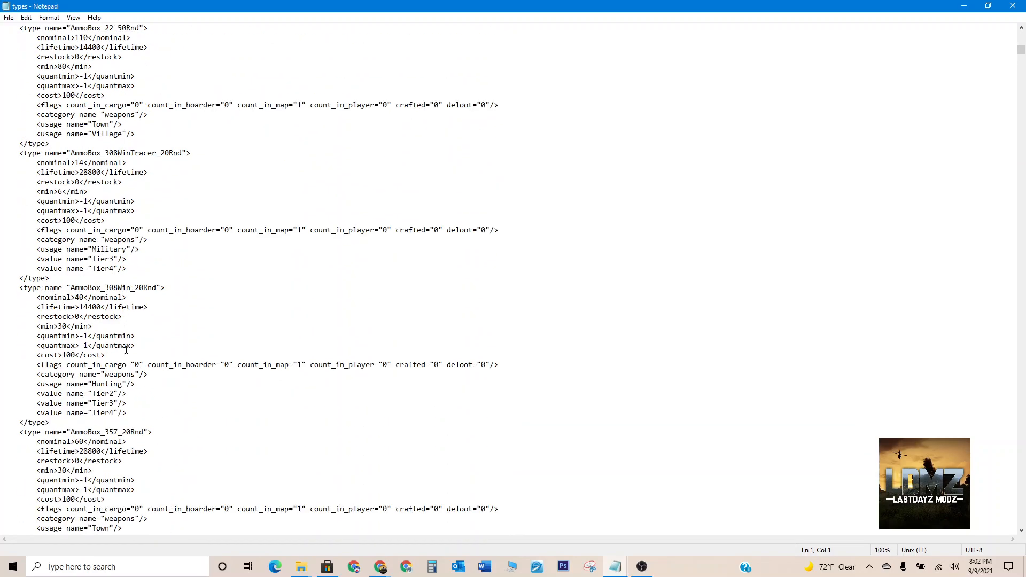
Check the entries much further down the file, around the plate carrier and plant items, and close the types file.
drag(1018, 53, 1021, 353)
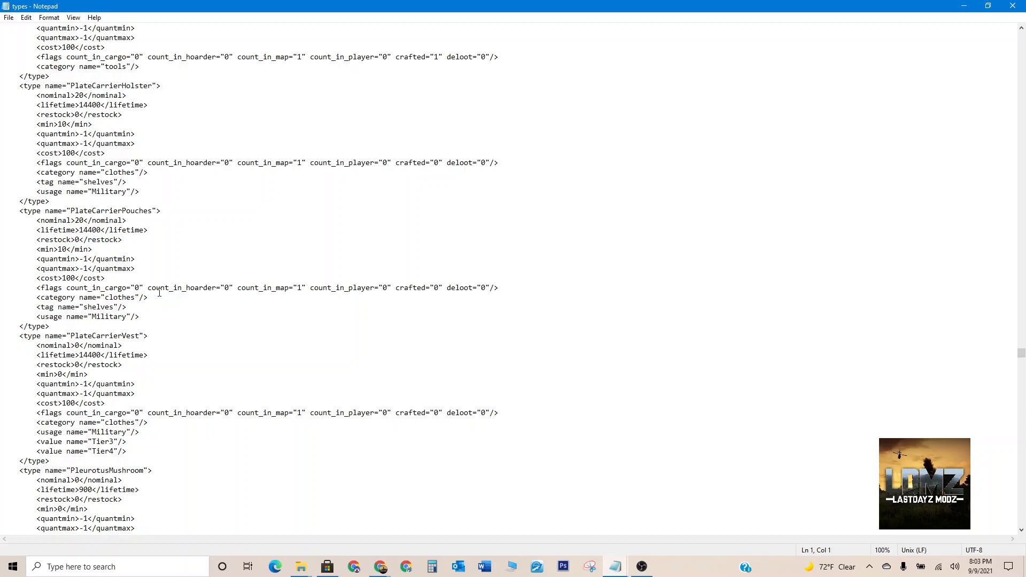
scroll(242, 202, up, 20)
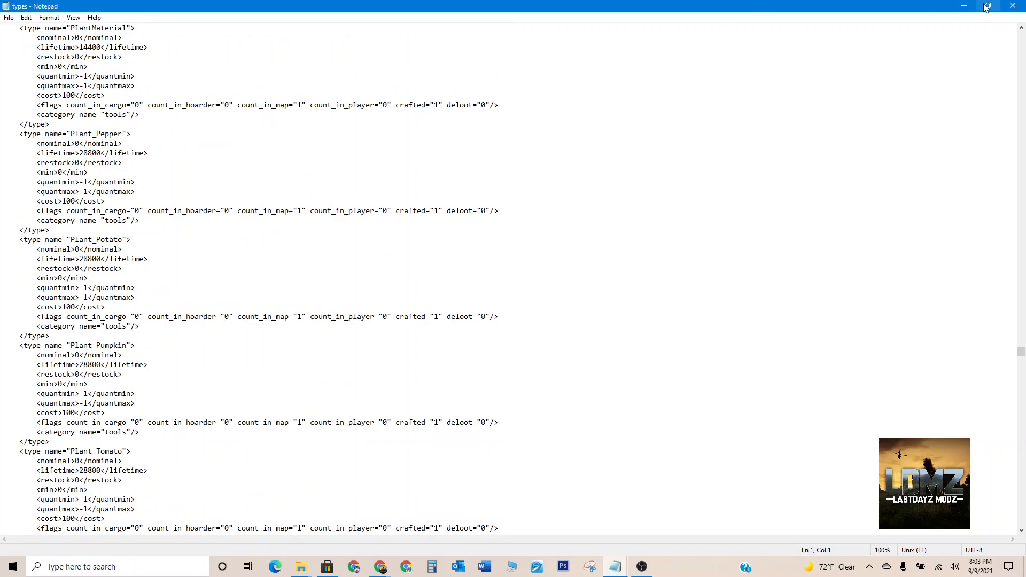
click(1012, 7)
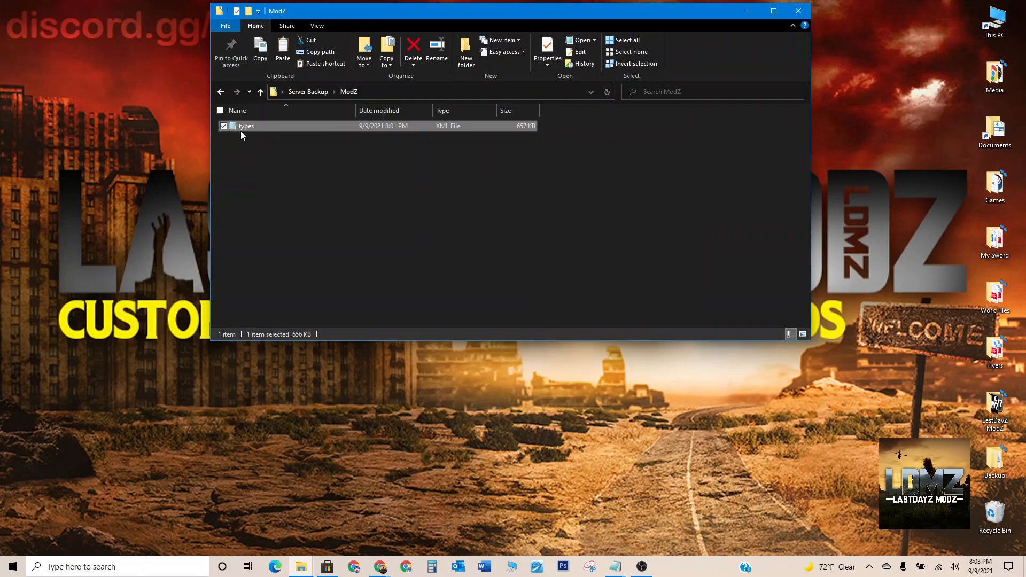
Move the ModZ folder window lower on the desktop, switch to the Chrome window with the customizer and open a new browser tab.
drag(473, 16, 432, 144)
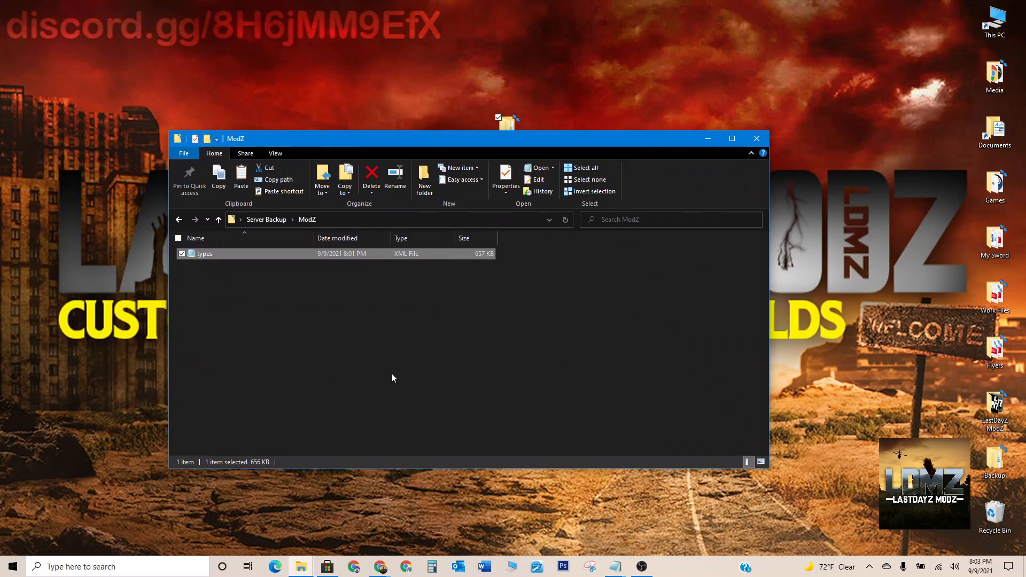
click(380, 566)
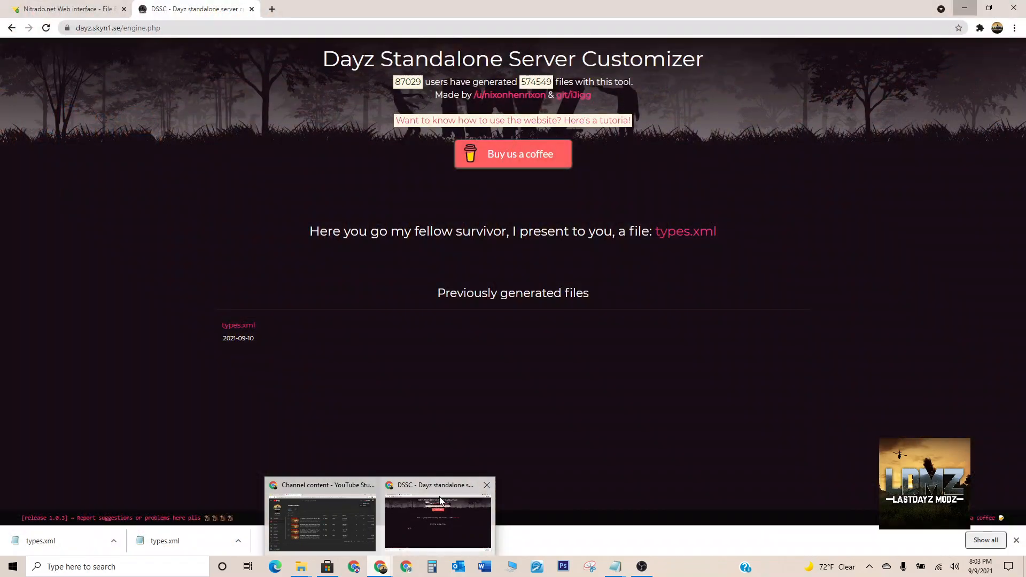
click(442, 496)
click(272, 9)
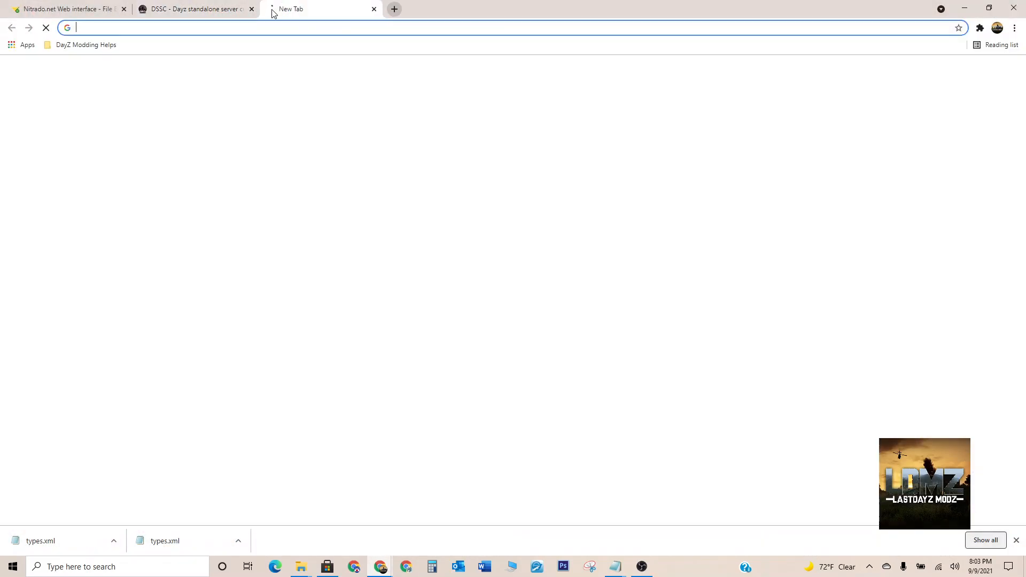
Open the Validate XML files page from the DayZ Modding Helps bookmarks.
click(1015, 28)
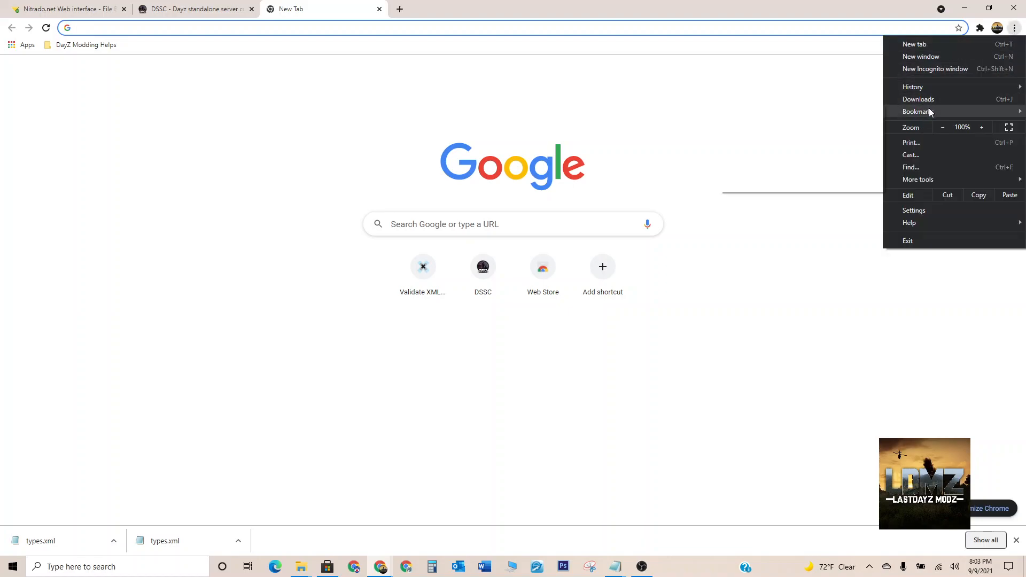
mouse_move(931, 111)
mouse_move(826, 187)
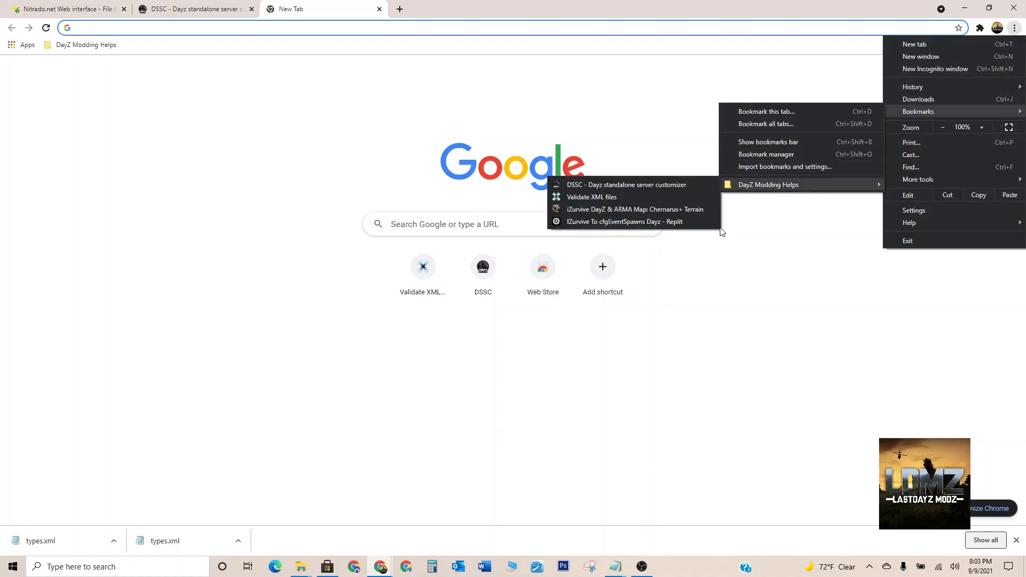
click(609, 203)
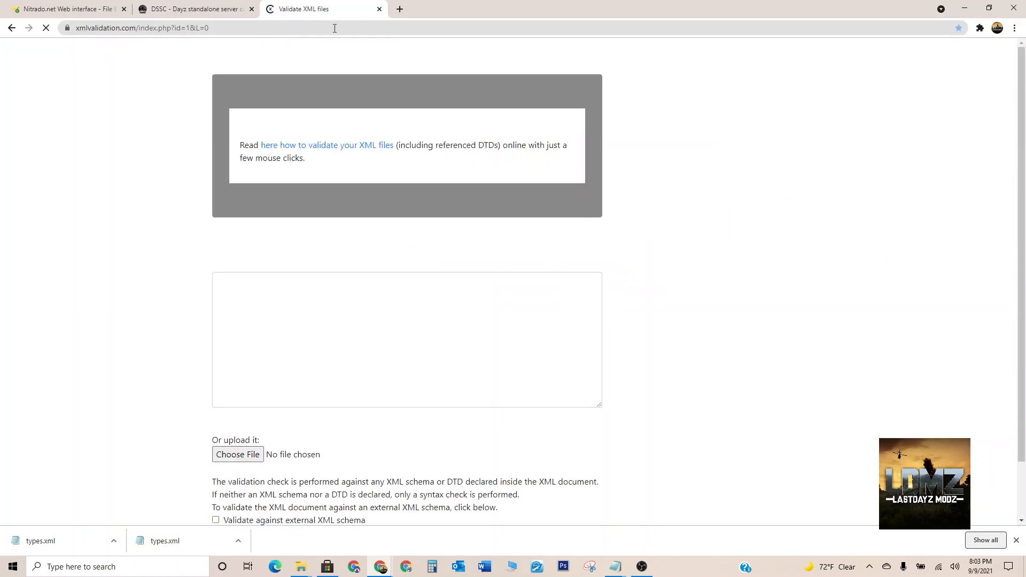
Choose the types file from the Desktop's Server Backup > ModZ folder and validate it without an external XML schema.
scroll(200, 304, down, 2)
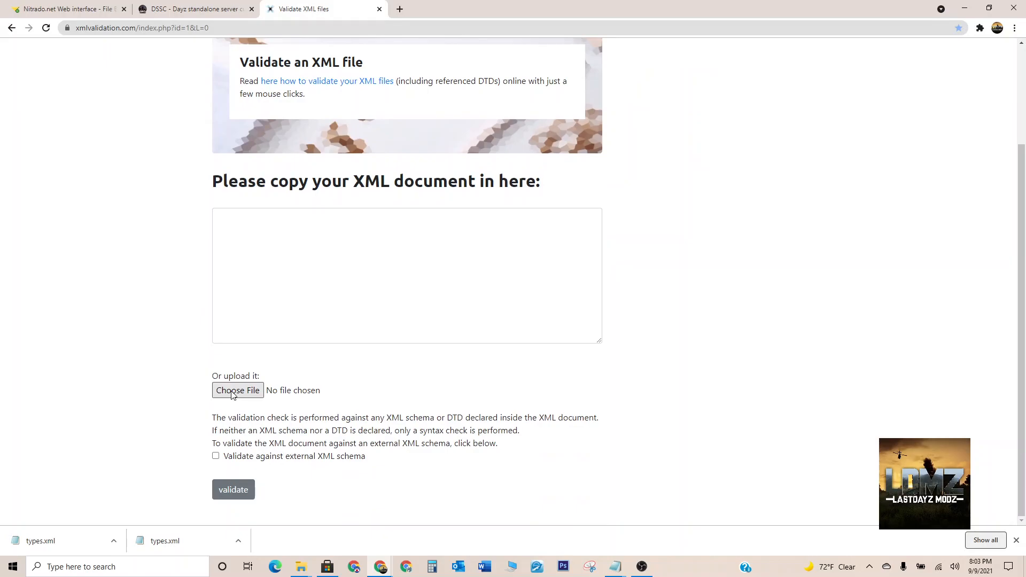
click(232, 392)
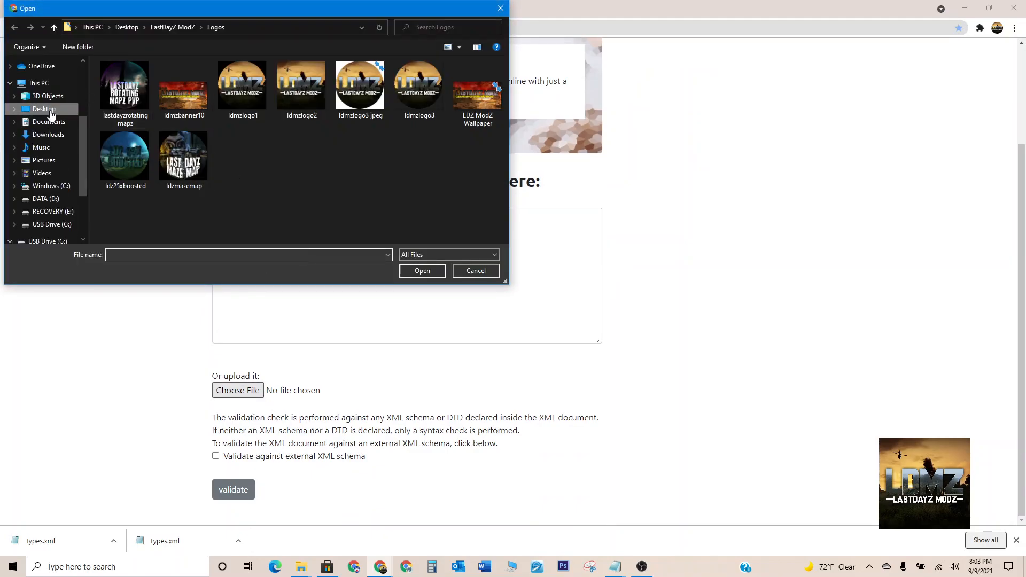
click(48, 110)
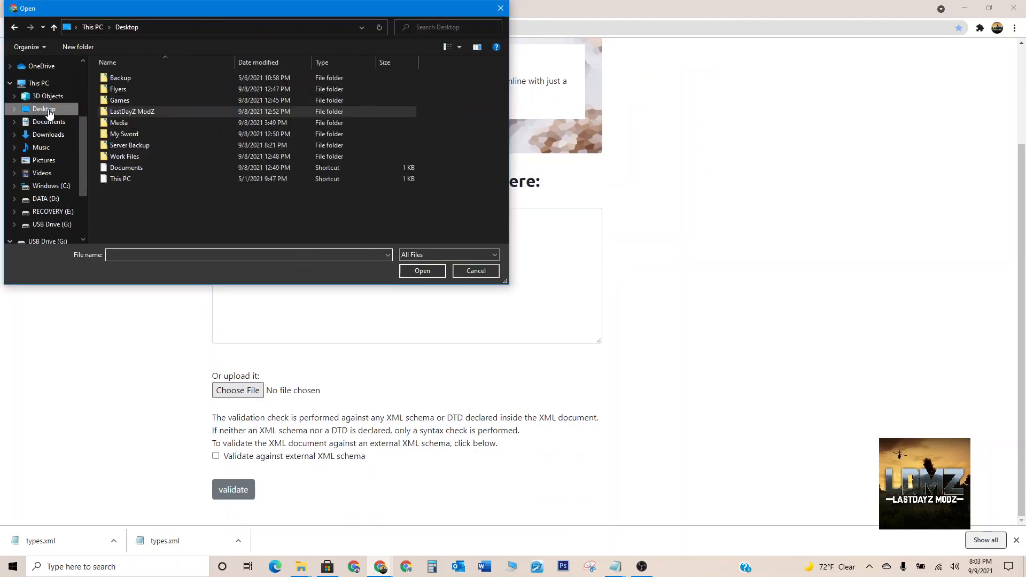
click(130, 145)
double_click(130, 145)
double_click(119, 92)
click(117, 80)
click(410, 273)
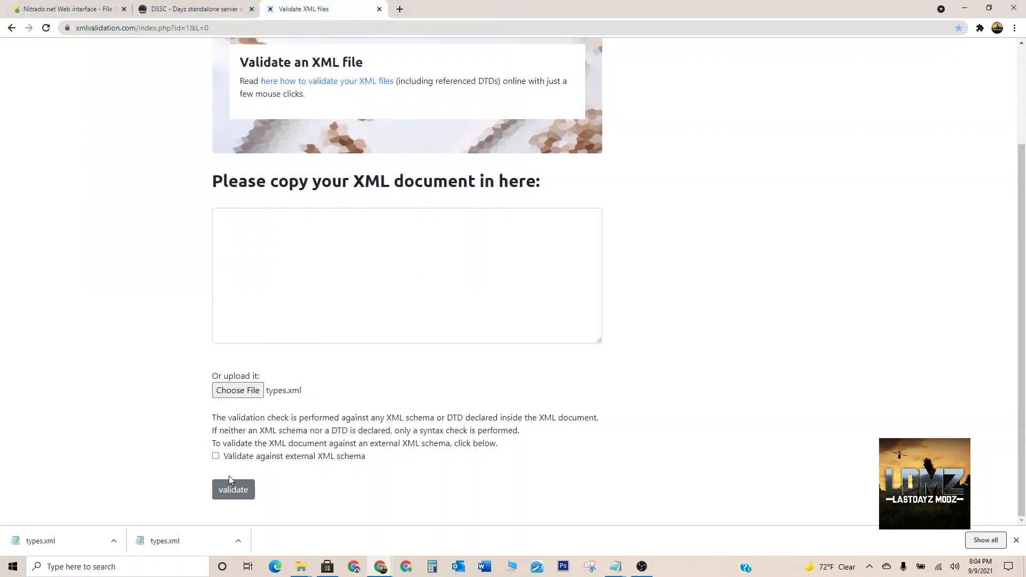
click(226, 494)
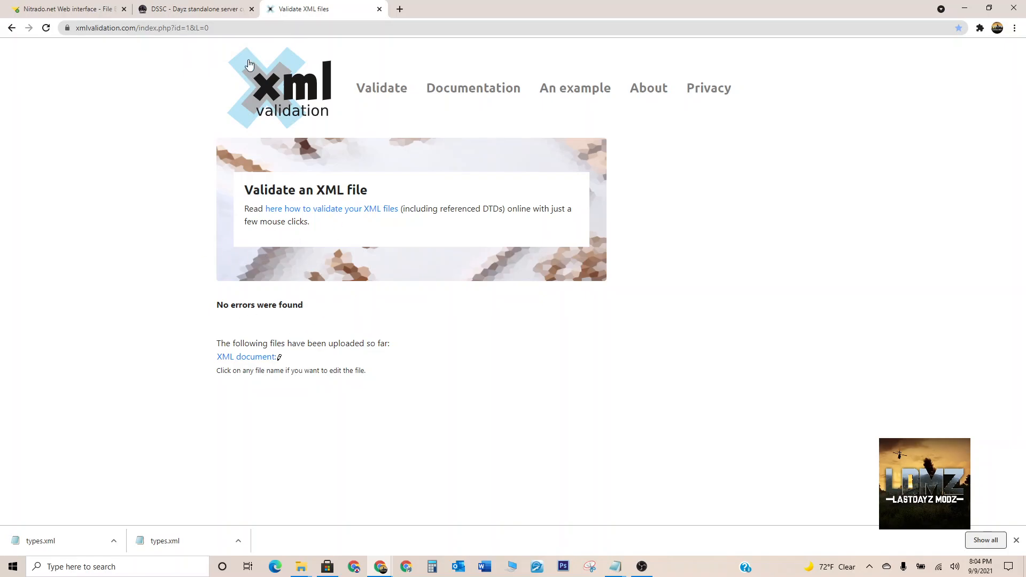
Return to the Nitrado file browser and delete types.xml from the server's db folder.
click(213, 13)
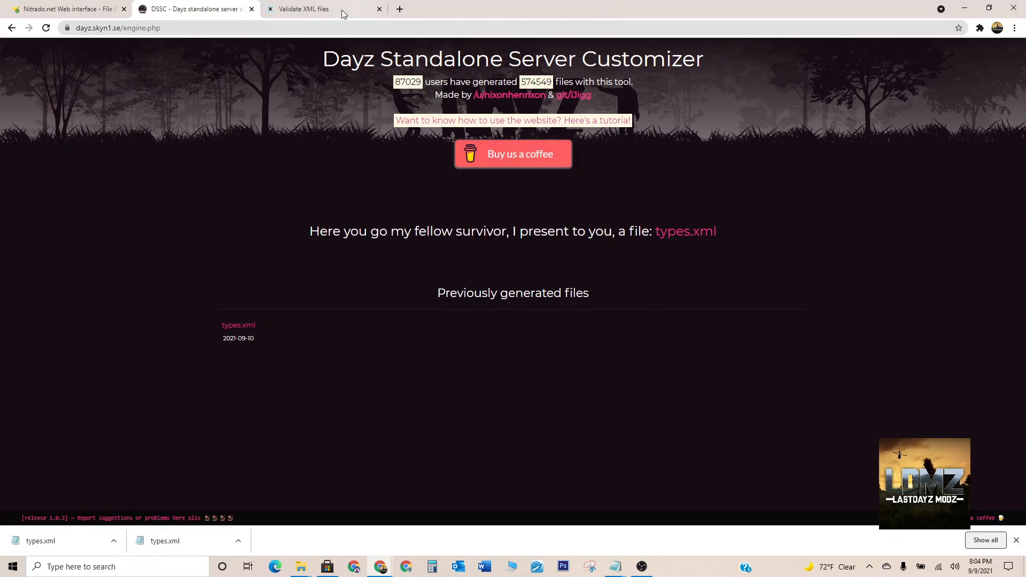
click(94, 12)
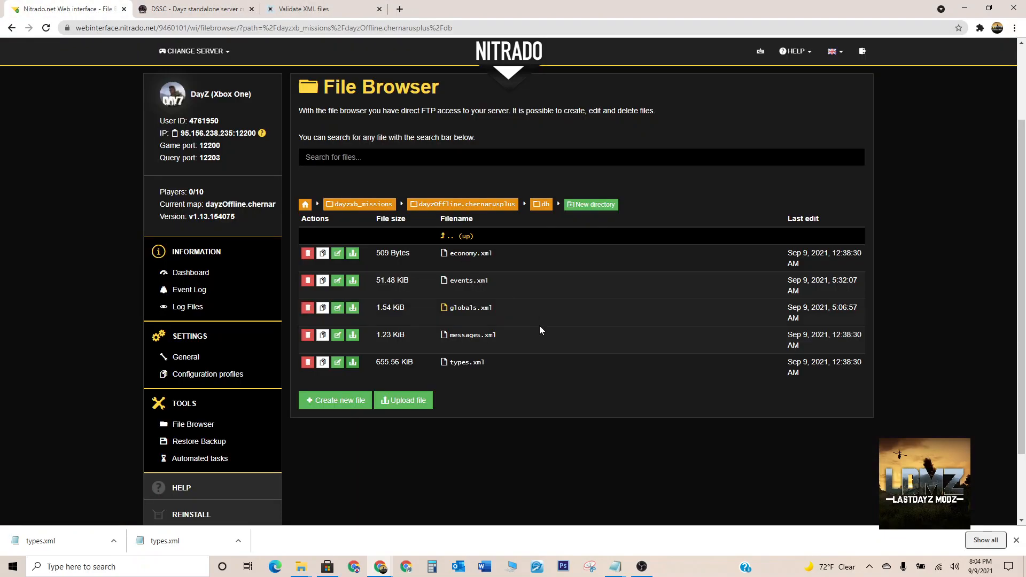
click(308, 363)
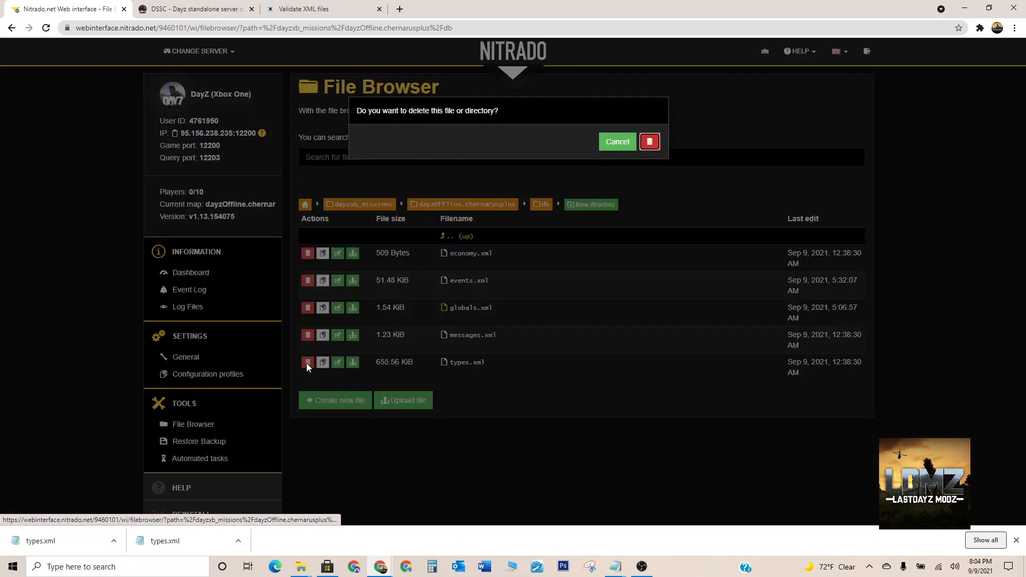
click(650, 141)
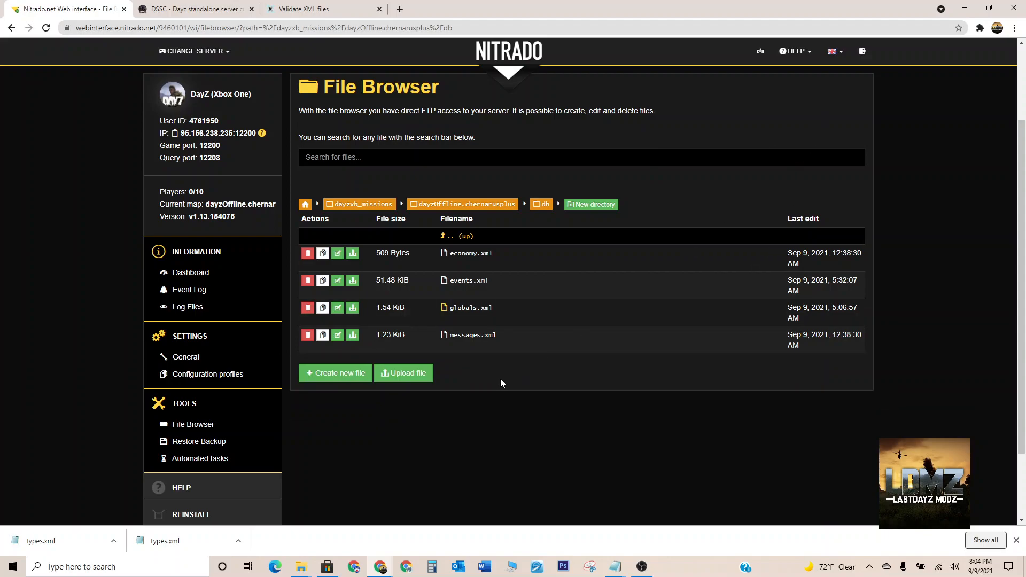
Upload the types file from the Server Backup > ModZ folder into the server's db directory.
click(420, 376)
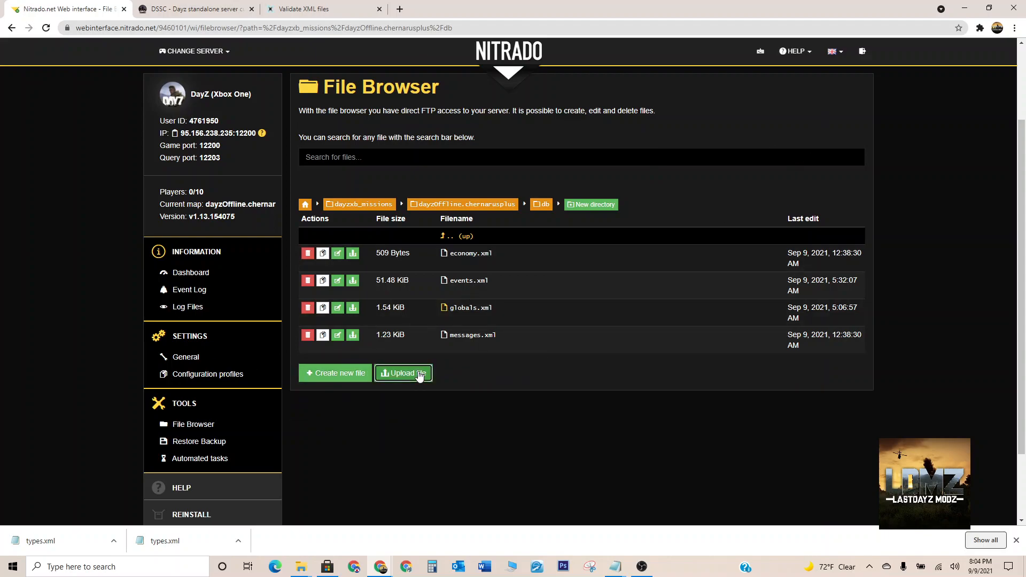
click(163, 31)
double_click(135, 93)
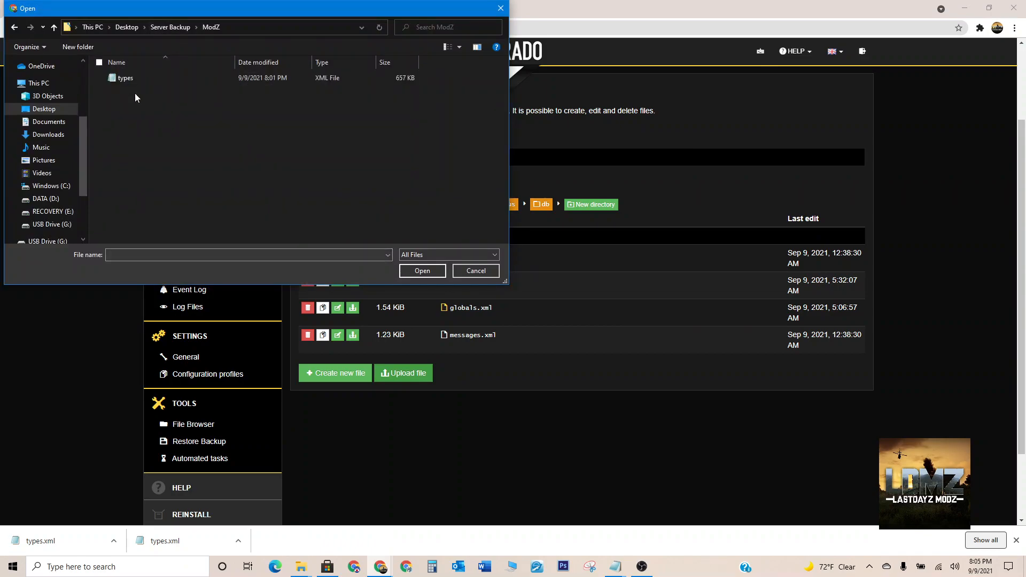
click(131, 80)
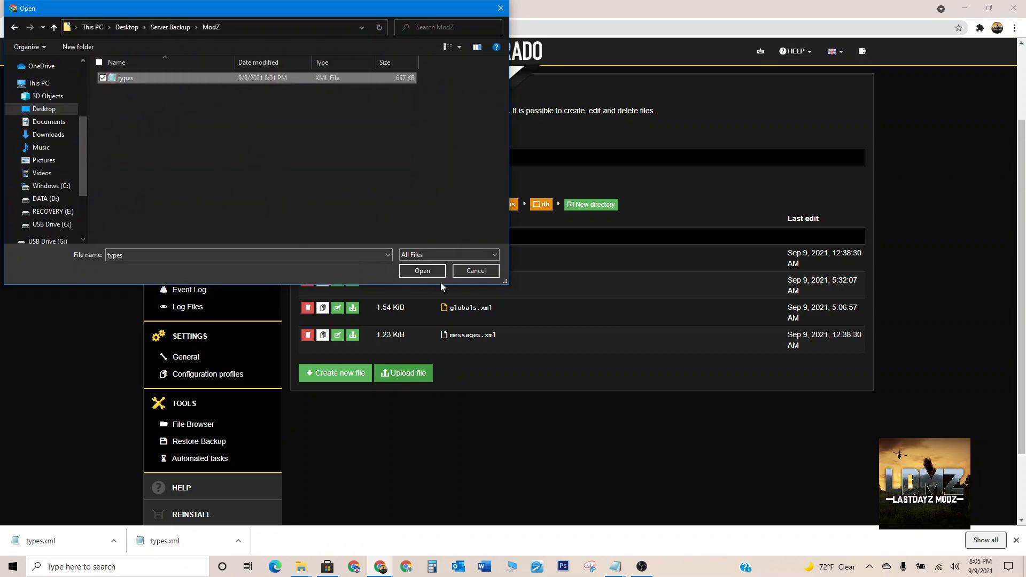
click(429, 271)
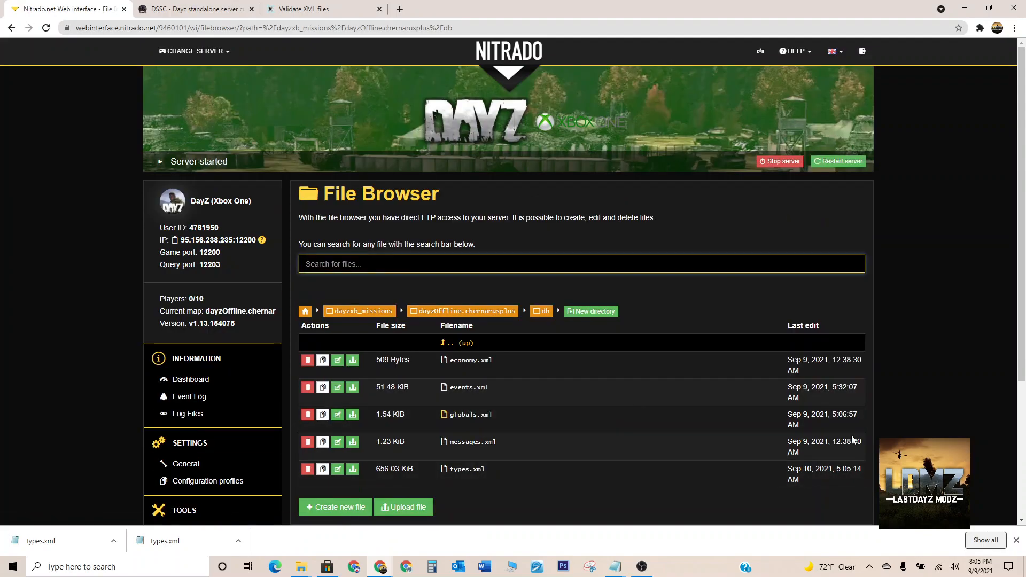
Restart the DayZ server and confirm the command.
click(838, 168)
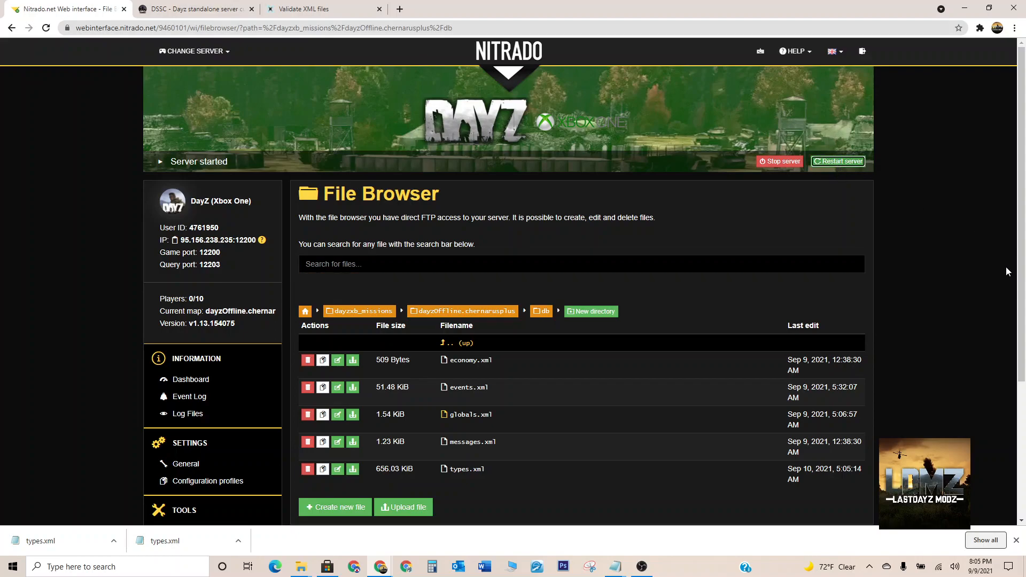
key(Return)
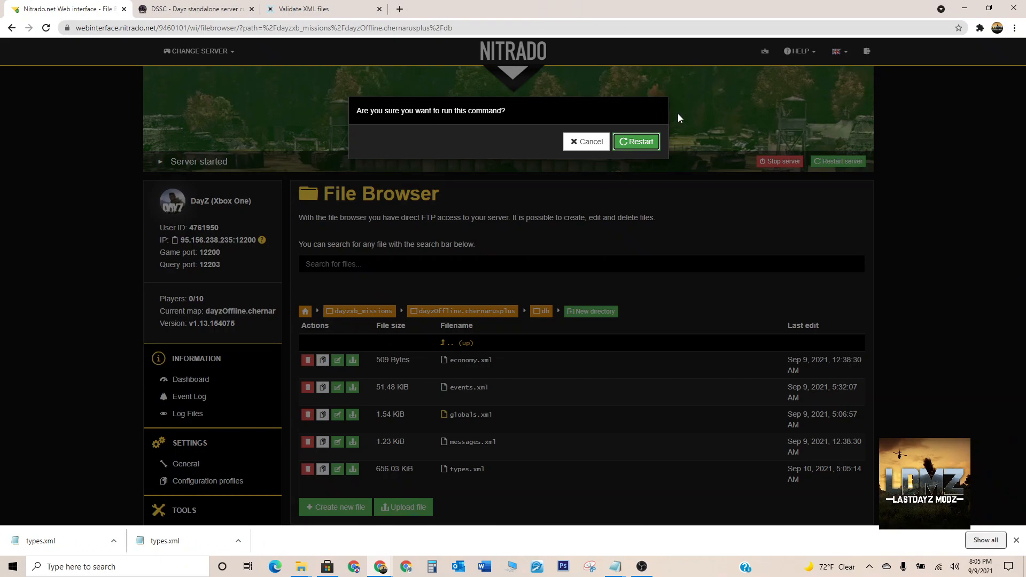
click(637, 142)
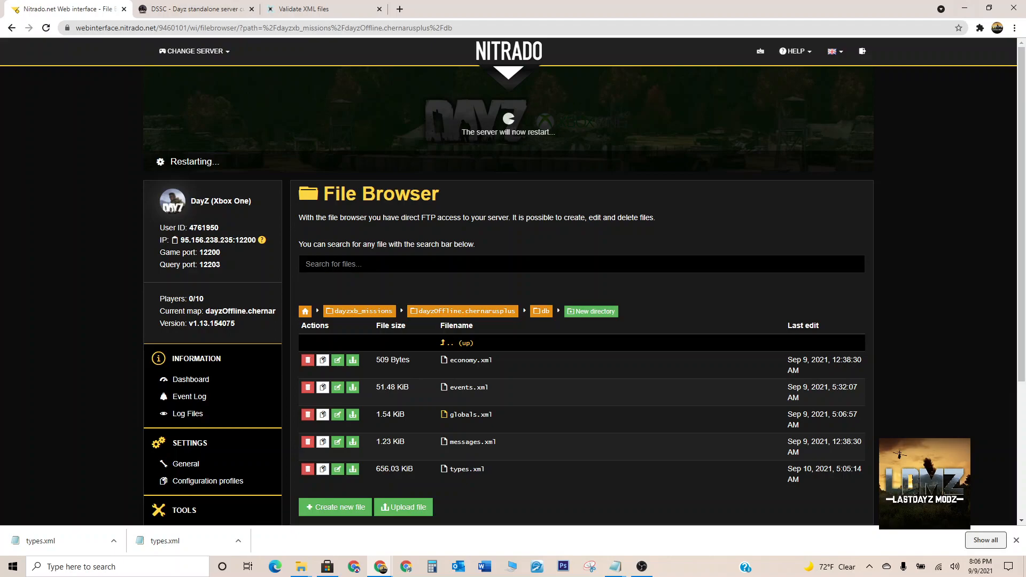
key(alt+Tab)
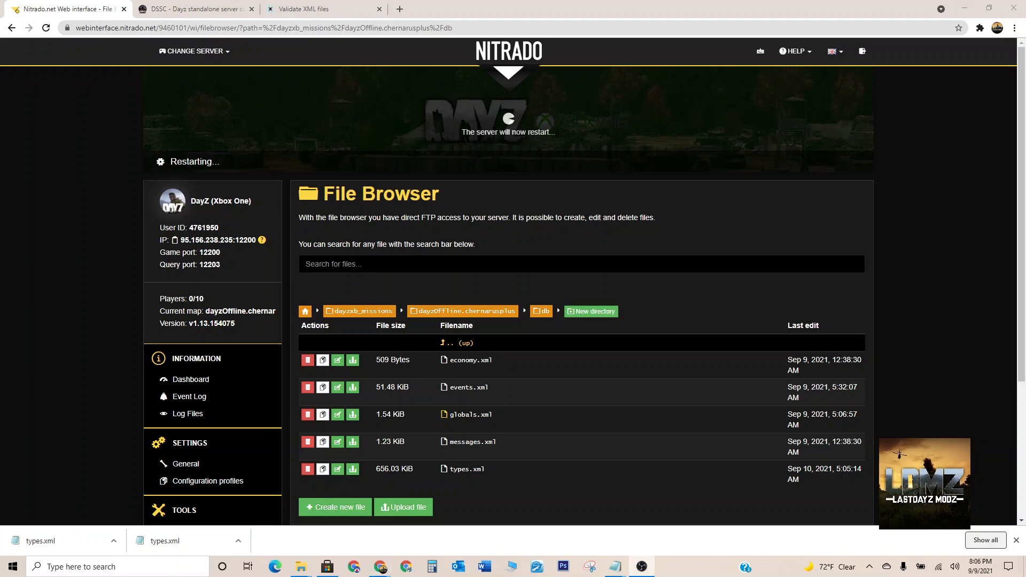